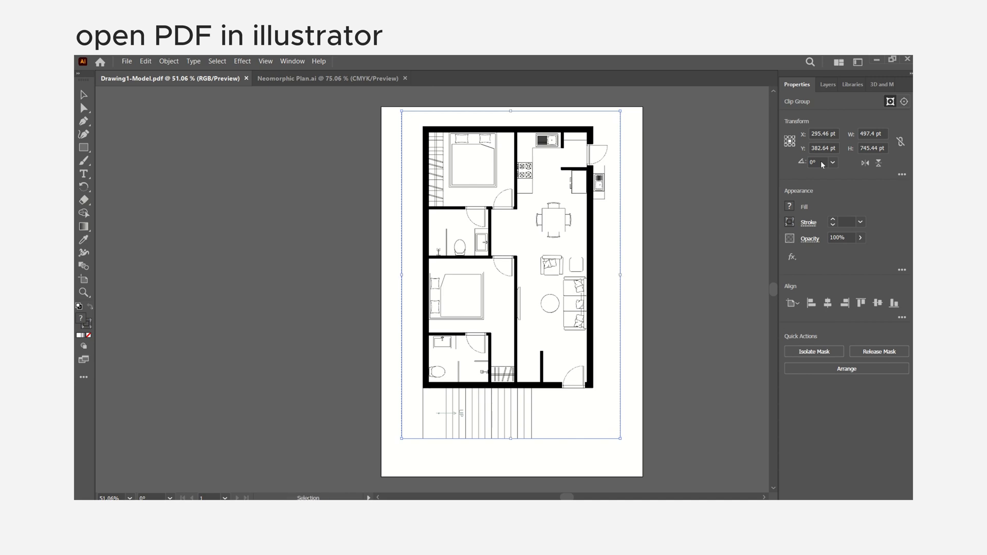
# Examine the clip groups inside Layer 1 of the PDF floor plan.
pyautogui.click(828, 84)
pyautogui.click(799, 104)
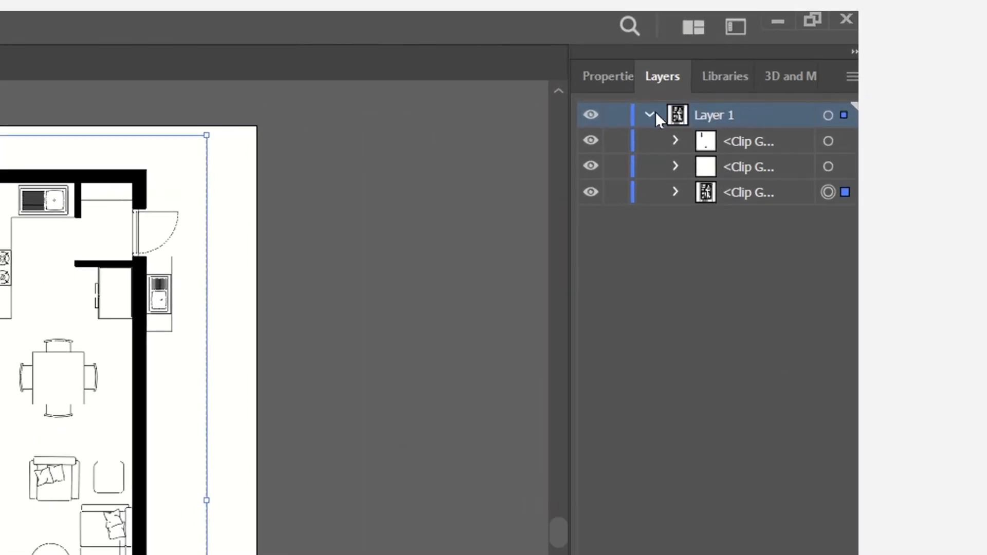
pyautogui.click(650, 114)
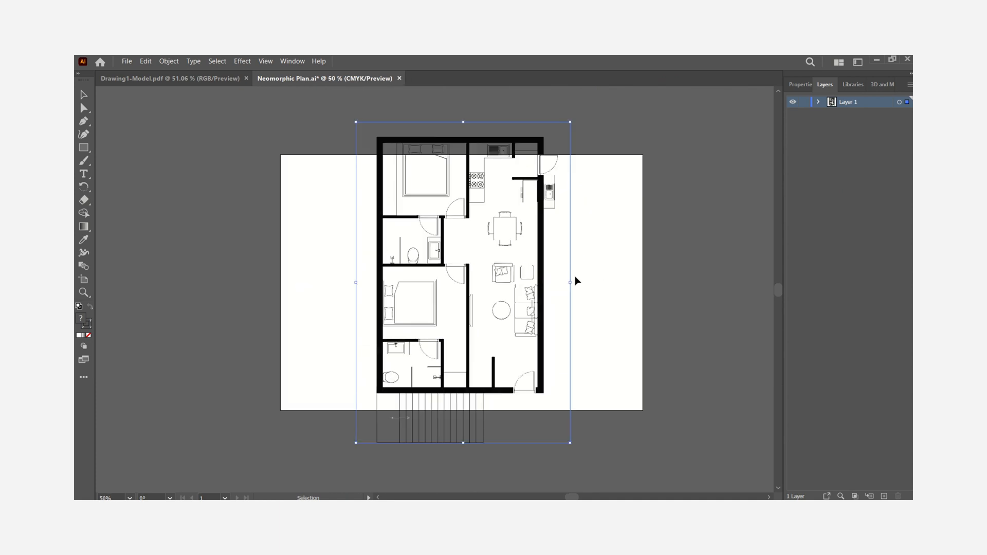
# Rotate the floor plan 90° to landscape and enlarge it slightly to fill the artboard in Neomorphic Plan.ai.
pyautogui.moveTo(575, 280); pyautogui.dragTo(475, 123)
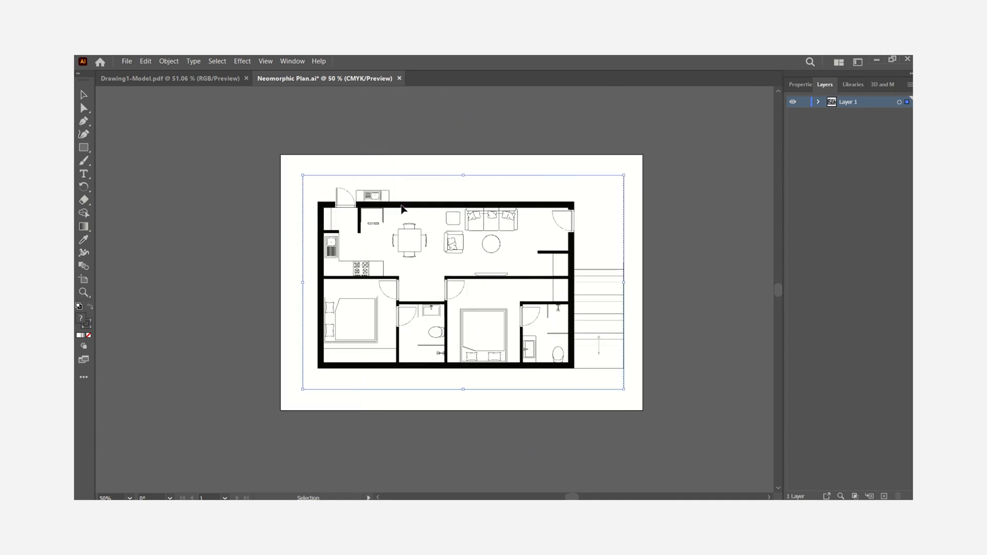
pyautogui.moveTo(624, 389); pyautogui.dragTo(633, 396)
pyautogui.click(646, 230)
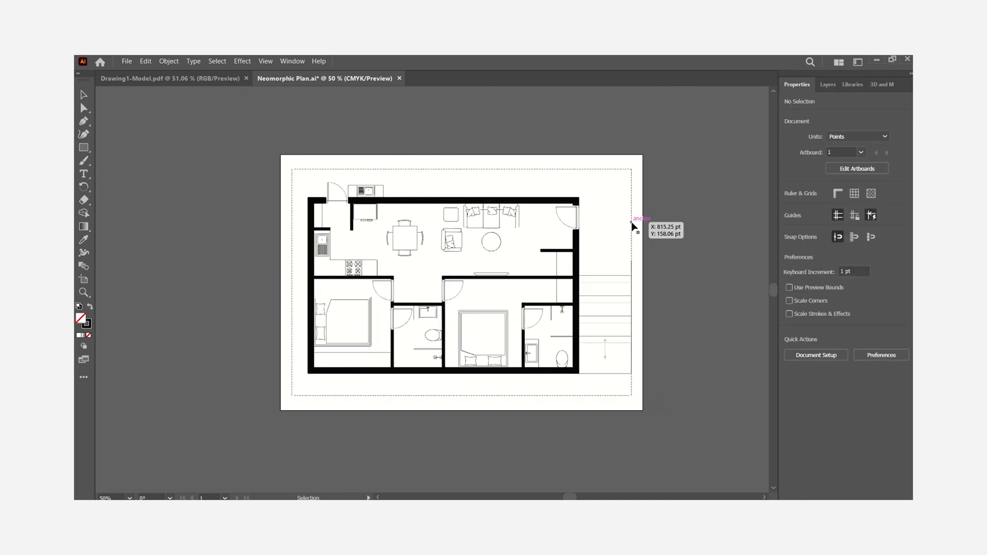
pyautogui.doubleClick(484, 204)
pyautogui.click(504, 205)
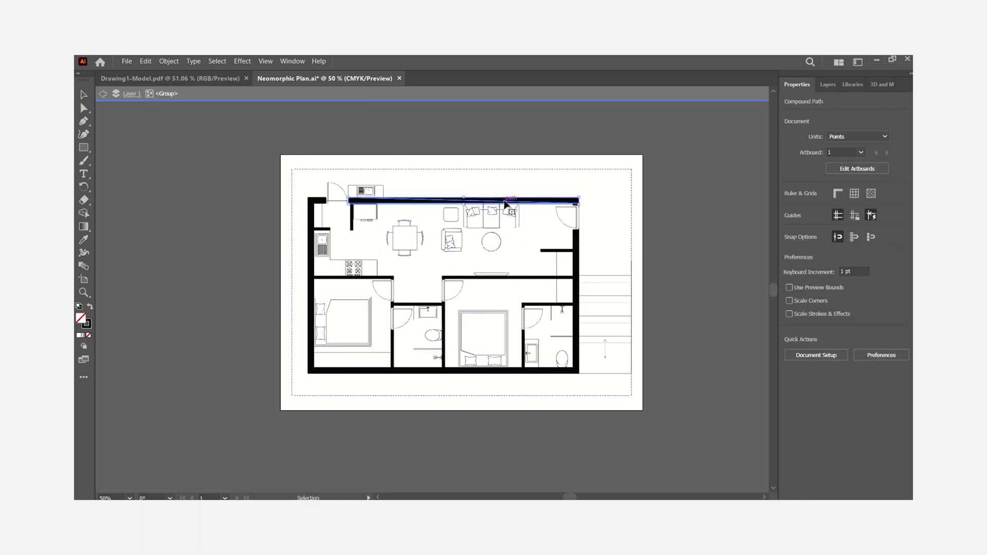
pyautogui.scroll(3, 387, 203)
pyautogui.click(194, 197)
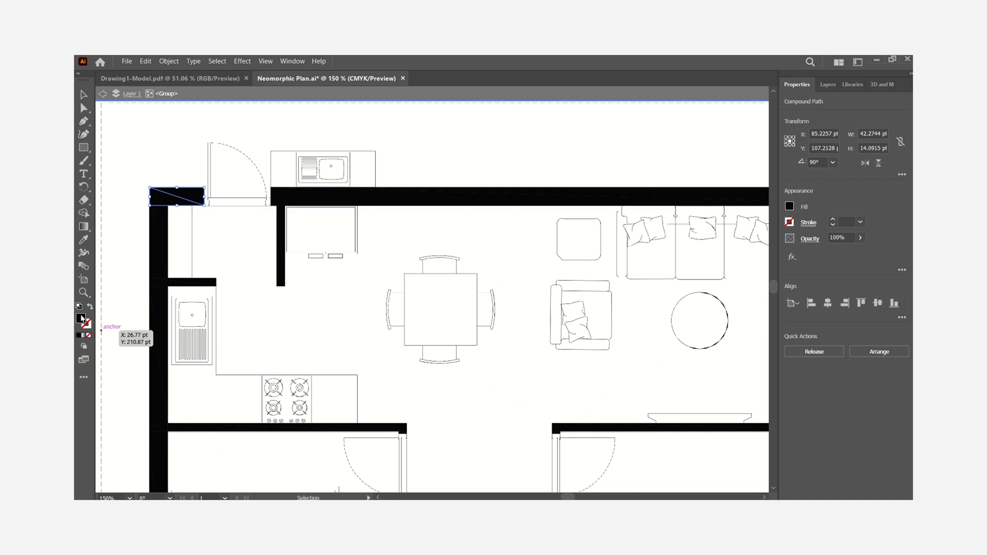
pyautogui.doubleClick(80, 319)
pyautogui.click(673, 185)
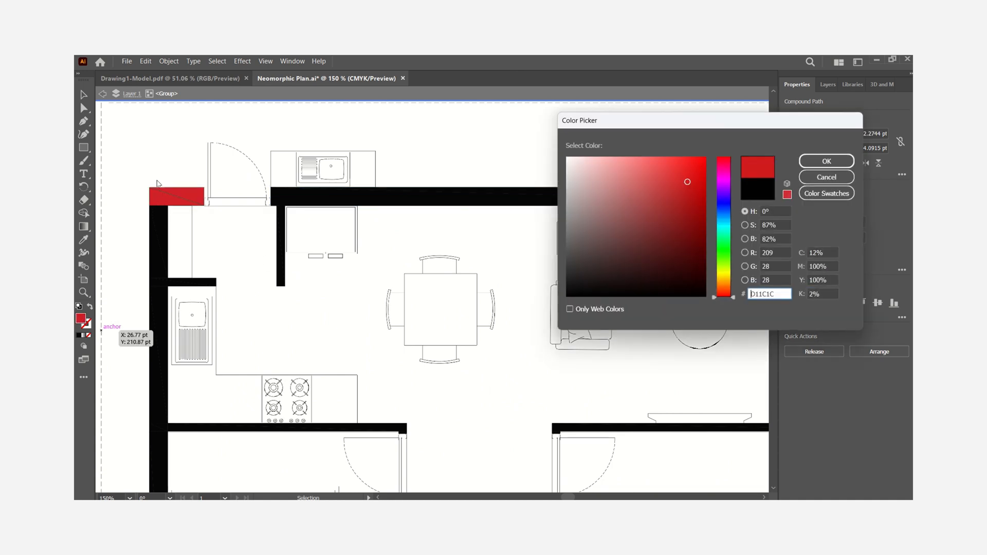
pyautogui.click(815, 178)
pyautogui.click(416, 134)
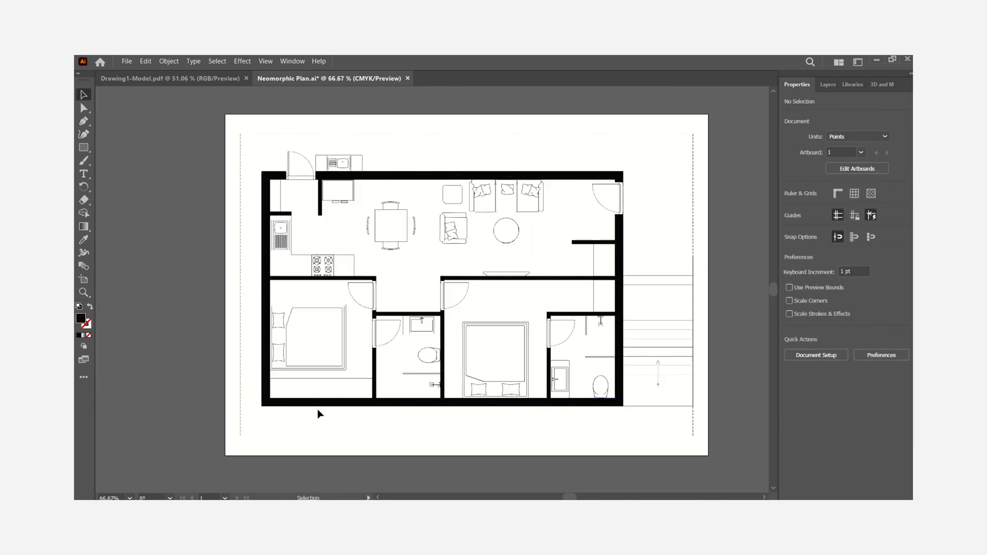
# Isolate the plan's group and select the bottom, left and top outer walls plus the kitchen and first bedroom partitions.
pyautogui.doubleClick(332, 403)
pyautogui.click(353, 404)
pyautogui.keyDown('shift'); pyautogui.click(266, 336); pyautogui.keyUp('shift')
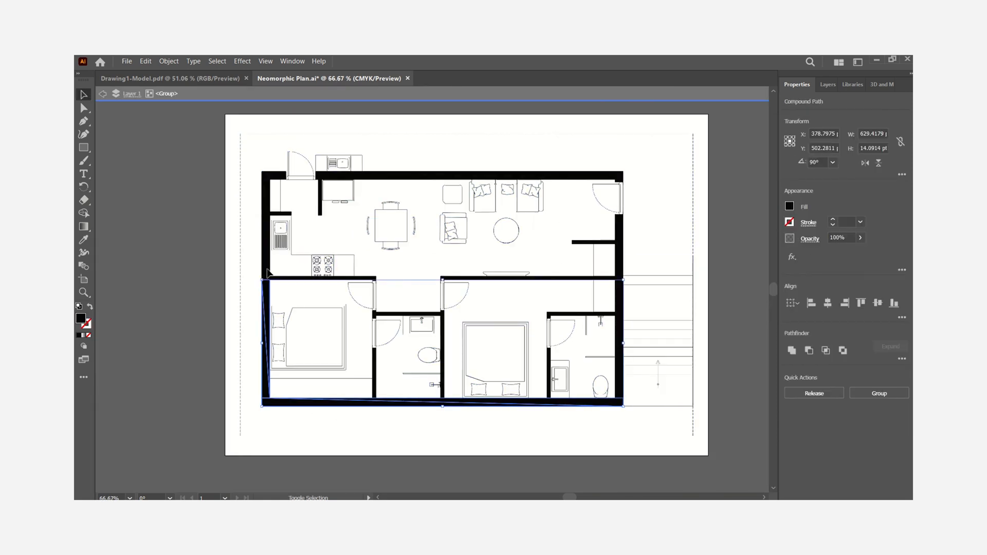
pyautogui.keyDown('shift'); pyautogui.click(266, 246); pyautogui.keyUp('shift')
pyautogui.keyDown('shift'); pyautogui.click(266, 198); pyautogui.keyUp('shift')
pyautogui.keyDown('shift'); pyautogui.click(273, 175); pyautogui.keyUp('shift')
pyautogui.keyDown('shift'); pyautogui.click(342, 176); pyautogui.keyUp('shift')
pyautogui.keyDown('shift'); pyautogui.click(320, 199); pyautogui.keyUp('shift')
pyautogui.keyDown('shift'); pyautogui.click(288, 214); pyautogui.keyUp('shift')
pyautogui.keyDown('shift'); pyautogui.click(358, 279); pyautogui.keyUp('shift')
pyautogui.keyDown('shift'); pyautogui.click(397, 314); pyautogui.keyUp('shift')
pyautogui.keyDown('shift'); pyautogui.click(374, 355); pyautogui.keyUp('shift')
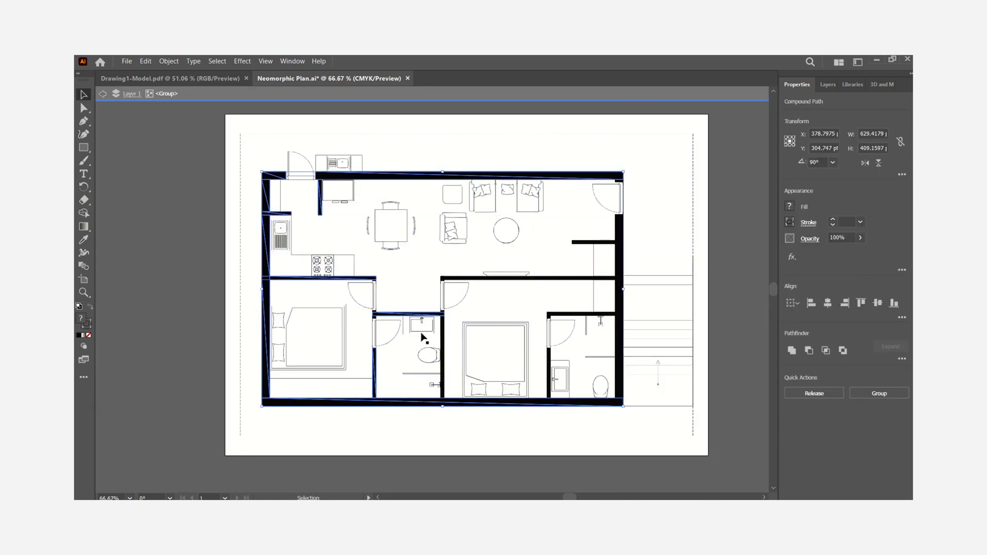
# Add the small wall stubs beside the door openings around the central hallway to the selection.
pyautogui.scroll(4, 419, 334)
pyautogui.keyDown('shift'); pyautogui.click(338, 153); pyautogui.keyUp('shift')
pyautogui.keyDown('shift'); pyautogui.click(338, 291); pyautogui.keyUp('shift')
pyautogui.keyDown('shift'); pyautogui.click(648, 289); pyautogui.keyUp('shift')
pyautogui.keyDown('shift'); pyautogui.click(647, 149); pyautogui.keyUp('shift')
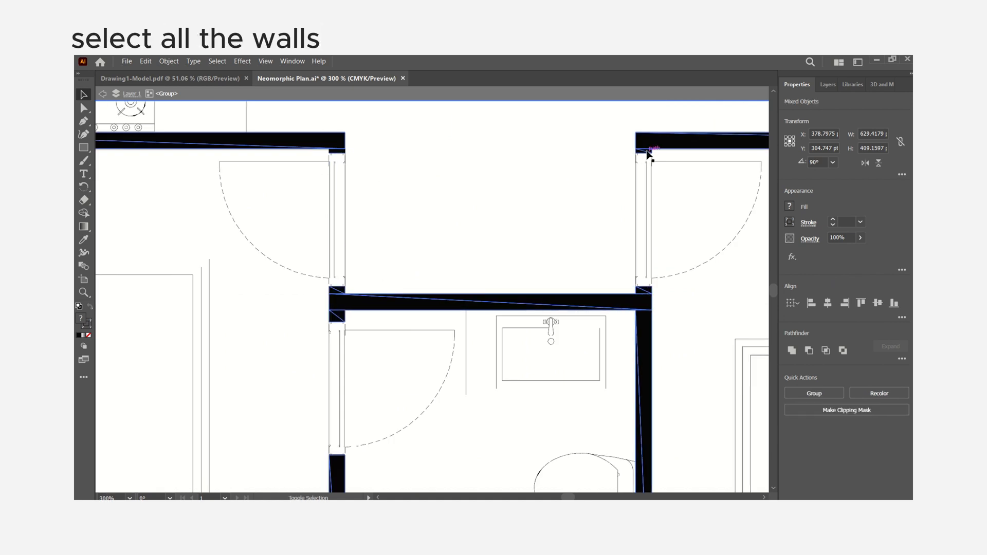
# Add the right outer wall segments, the entrance partition and the second bathroom's walls and door stub to the selection.
pyautogui.scroll(-5, 425, 243)
pyautogui.scroll(2, 606, 197)
pyautogui.keyDown('shift'); pyautogui.click(582, 192); pyautogui.keyUp('shift')
pyautogui.keyDown('shift'); pyautogui.click(562, 204); pyautogui.keyUp('shift')
pyautogui.keyDown('shift'); pyautogui.click(580, 227); pyautogui.keyUp('shift')
pyautogui.keyDown('shift'); pyautogui.click(580, 294); pyautogui.keyUp('shift')
pyautogui.keyDown('shift'); pyautogui.click(583, 338); pyautogui.keyUp('shift')
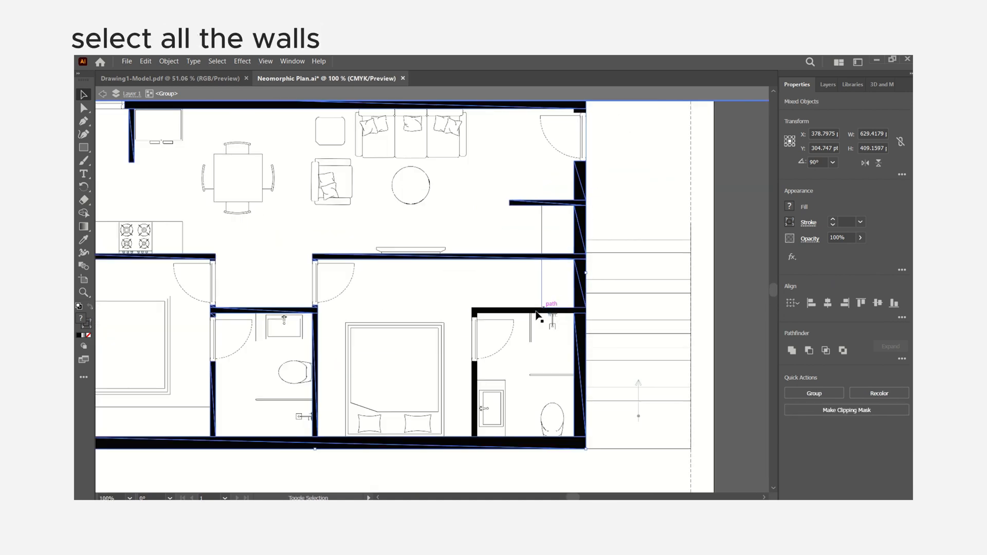
pyautogui.keyDown('shift'); pyautogui.click(538, 311); pyautogui.keyUp('shift')
pyautogui.keyDown('shift'); pyautogui.click(476, 390); pyautogui.keyUp('shift')
pyautogui.keyDown('shift'); pyautogui.click(477, 391); pyautogui.keyUp('shift')
pyautogui.scroll(5, 480, 318)
pyautogui.keyDown('shift'); pyautogui.click(459, 309); pyautogui.keyUp('shift')
pyautogui.scroll(-7, 588, 348)
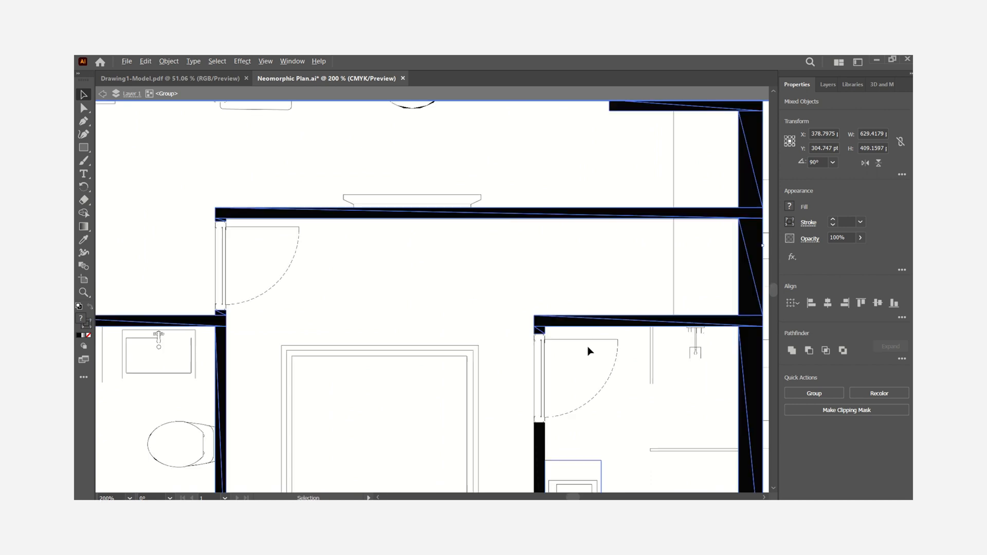
# Copy the selected walls and paste them in place on a new layer, with Layer 1 locked and hidden.
pyautogui.hotkey('ctrl', 'c')
pyautogui.click(828, 85)
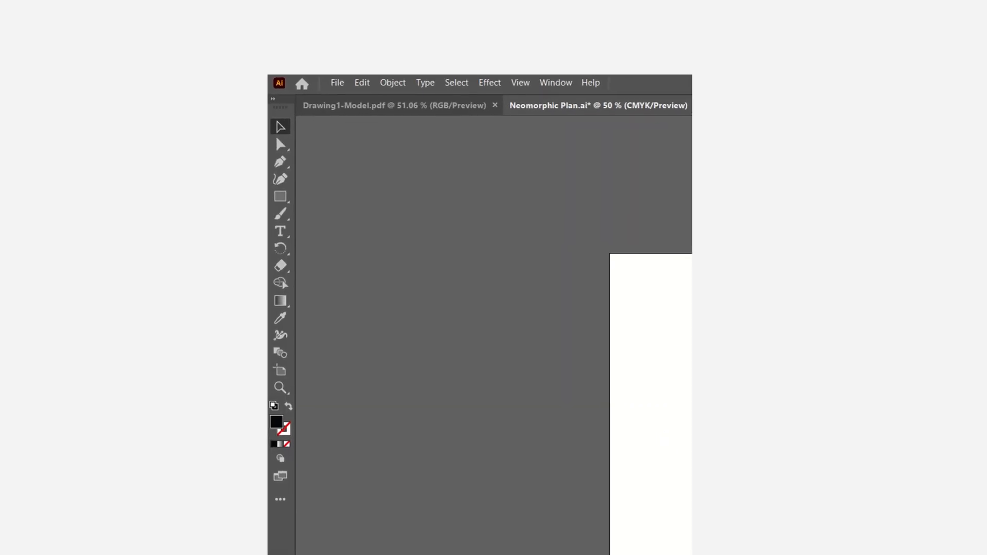
pyautogui.click(355, 67)
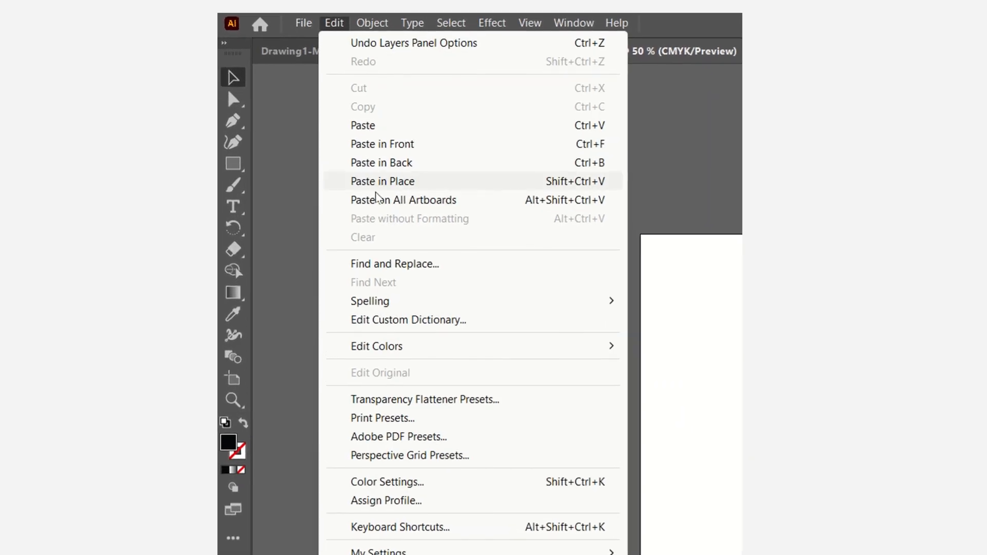
pyautogui.click(383, 175)
pyautogui.click(680, 280)
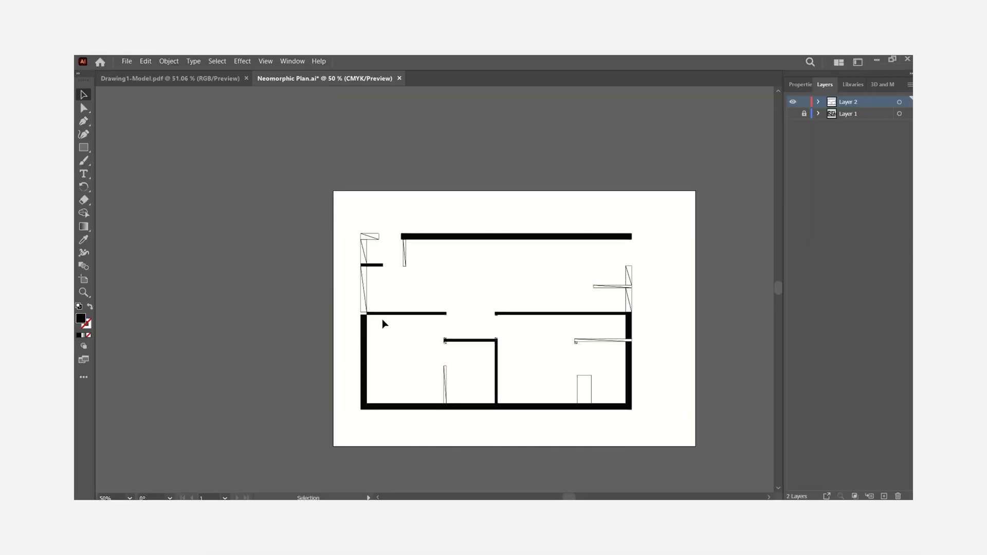
# Delete the stray rectangle in the second bathroom from the pasted walls.
pyautogui.scroll(2, 485, 385)
pyautogui.scroll(-2, 459, 353)
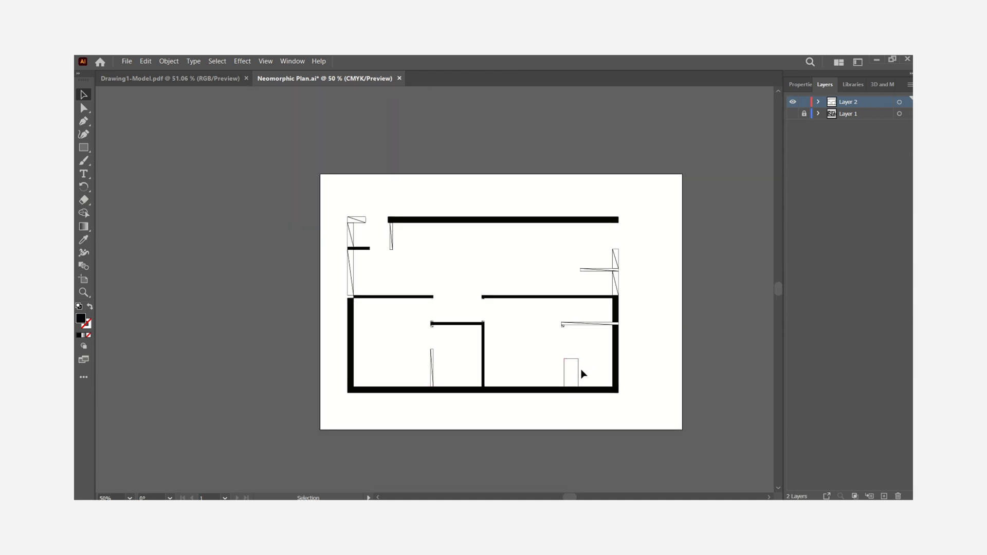
pyautogui.click(578, 375)
pyautogui.press('Delete')
# Toggle Layer 1's visibility to compare the pasted walls with the original plan.
pyautogui.click(794, 115)
pyautogui.click(793, 115)
pyautogui.click(794, 116)
pyautogui.click(794, 116)
pyautogui.scroll(2, 483, 254)
pyautogui.scroll(-1, 482, 254)
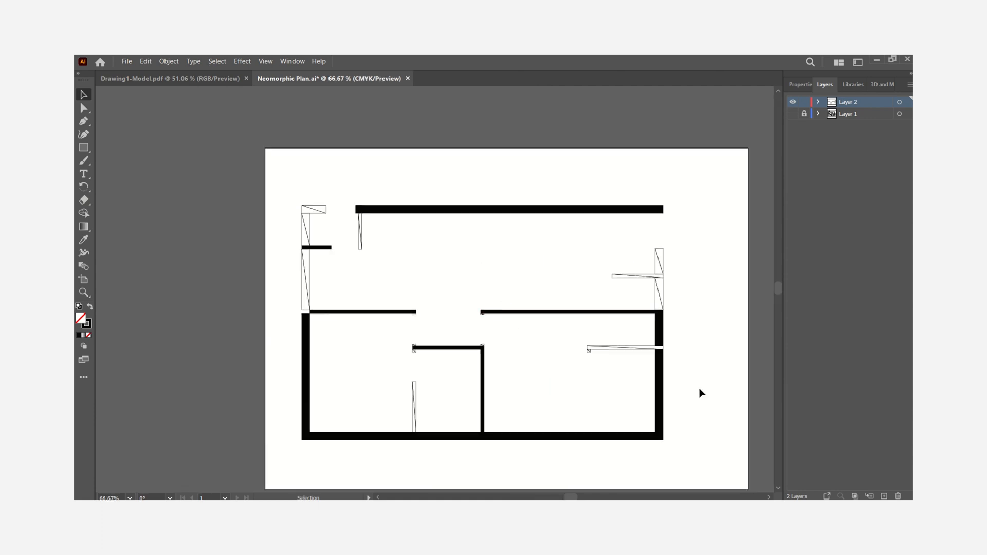
# Select all the walls on Layer 2, remove their stroke and fill them with black.
pyautogui.scroll(-1, 491, 318)
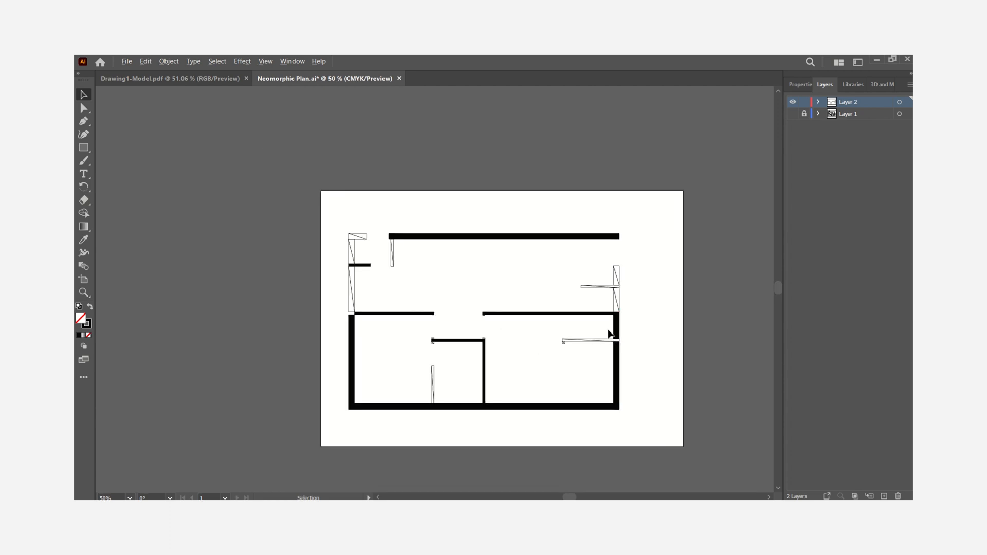
pyautogui.click(618, 395)
pyautogui.moveTo(646, 420); pyautogui.dragTo(323, 203)
pyautogui.click(89, 335)
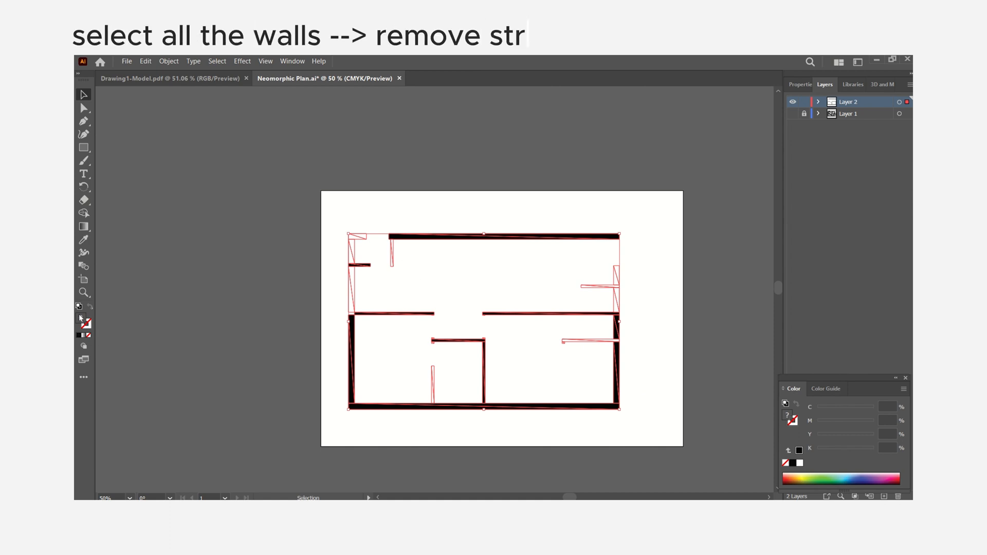
pyautogui.doubleClick(82, 323)
pyautogui.moveTo(625, 231); pyautogui.dragTo(554, 294)
pyautogui.click(827, 161)
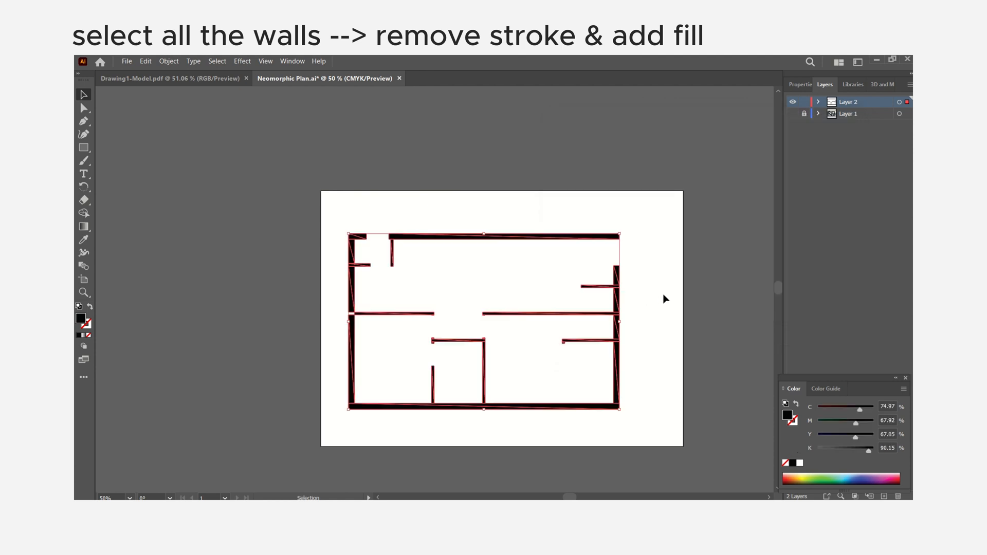
# Extend the lower left outer wall upward to close the gap with the upper wall segment.
pyautogui.scroll(3, 371, 329)
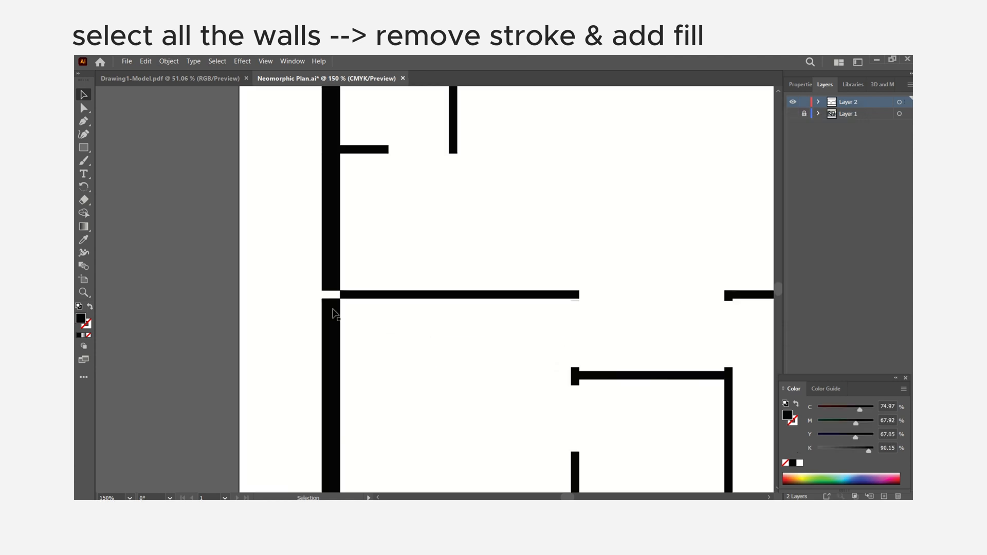
pyautogui.click(330, 307)
pyautogui.keyDown('shift'); pyautogui.click(332, 279); pyautogui.keyUp('shift')
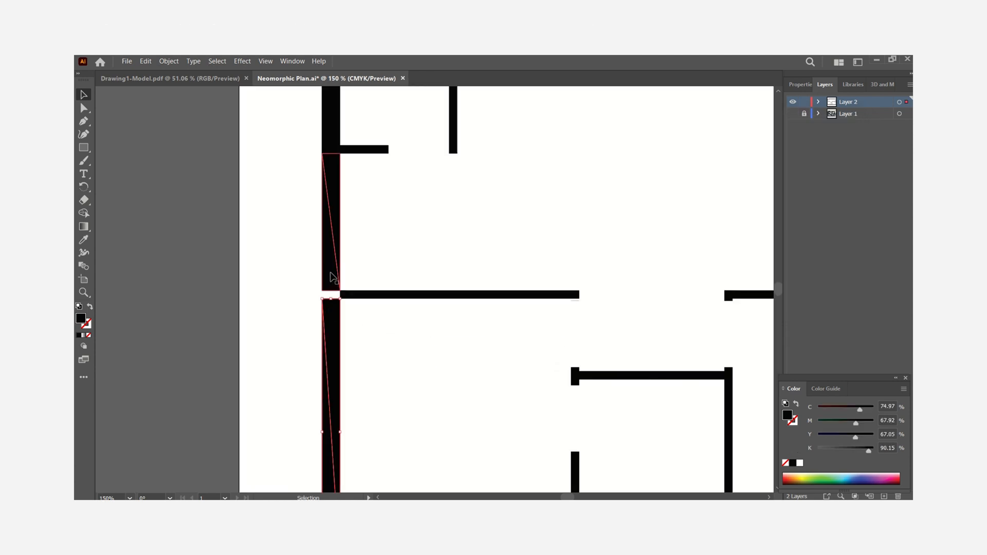
pyautogui.click(355, 325)
pyautogui.click(336, 322)
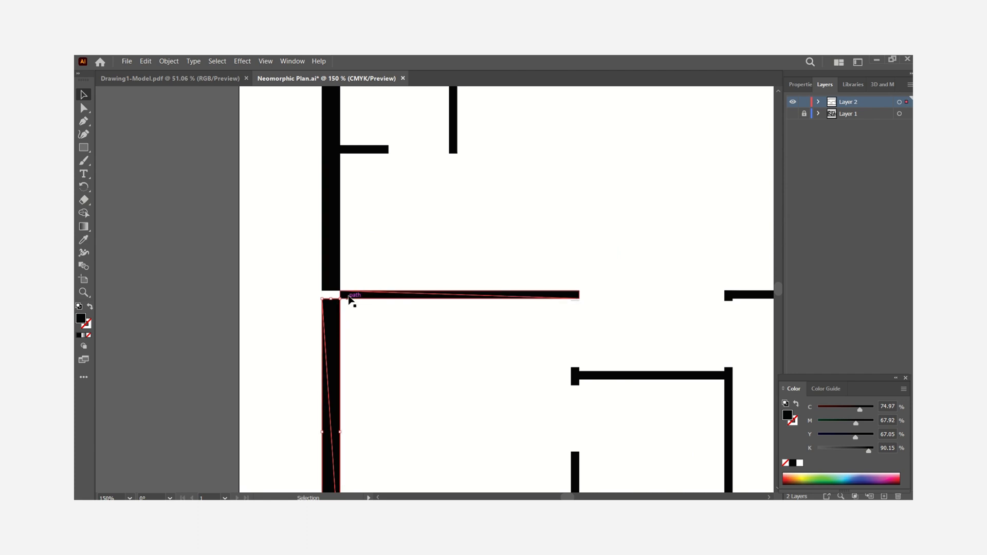
pyautogui.click(348, 297)
pyautogui.click(327, 309)
pyautogui.moveTo(331, 299); pyautogui.dragTo(332, 291)
pyautogui.click(372, 268)
pyautogui.click(331, 286)
pyautogui.keyDown('shift'); pyautogui.click(333, 315); pyautogui.keyUp('shift')
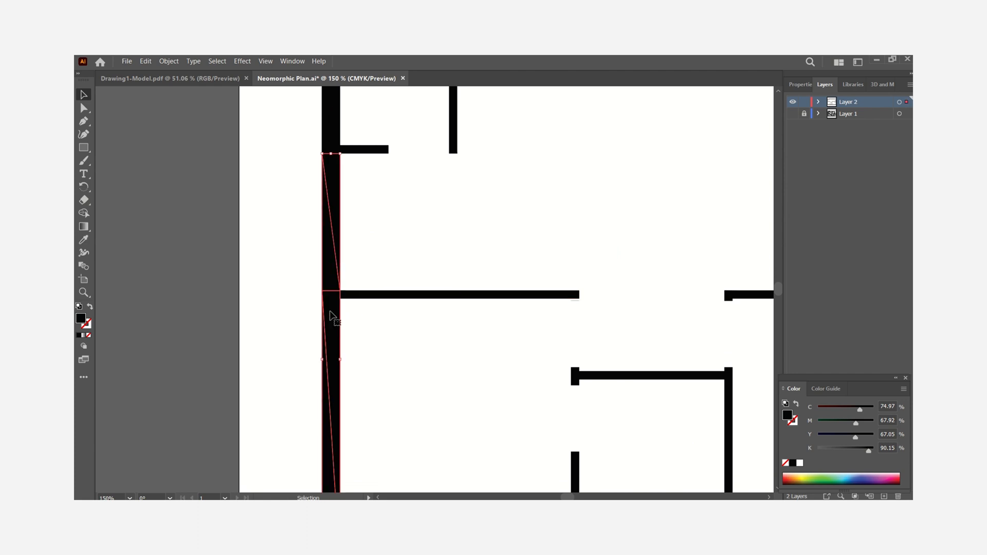
# Select all the walls and merge them into a single shape with Pathfinder Unite.
pyautogui.hotkey('ctrl', '0')
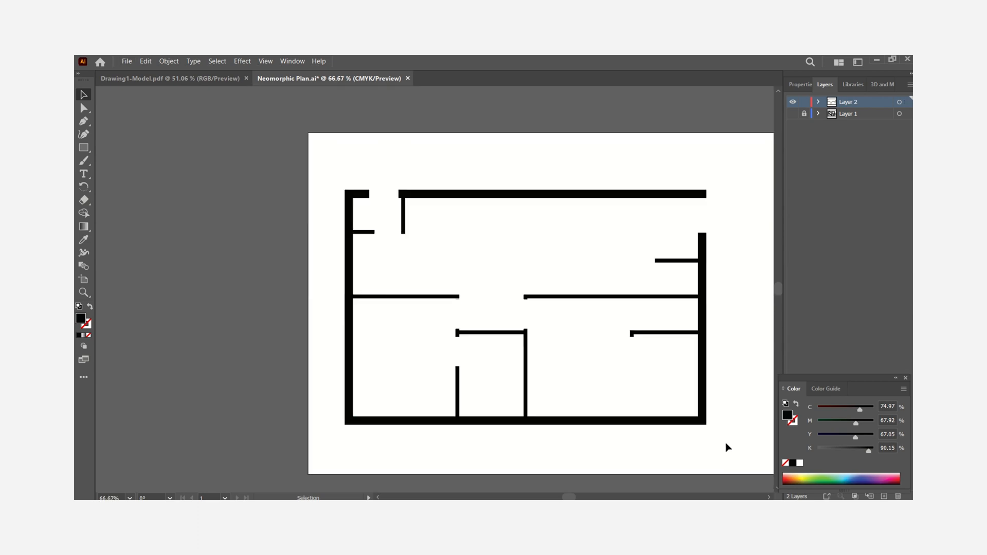
pyautogui.moveTo(727, 447); pyautogui.dragTo(331, 170)
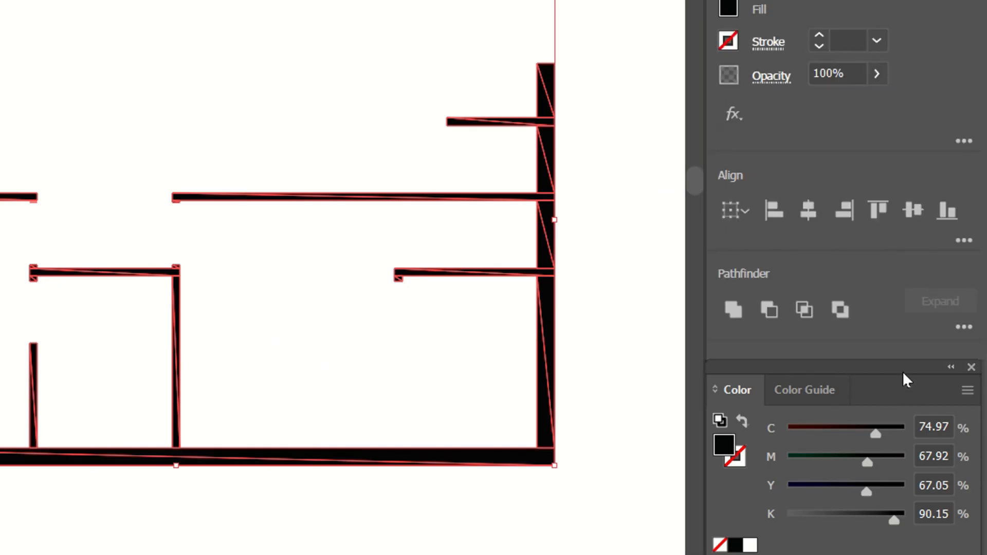
pyautogui.click(972, 367)
pyautogui.click(734, 309)
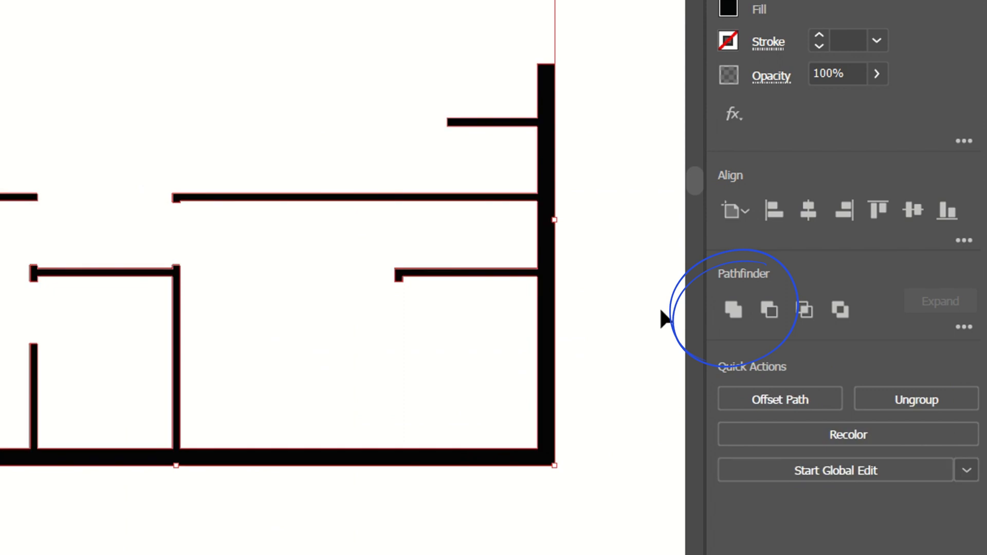
pyautogui.click(31, 136)
pyautogui.click(25, 5)
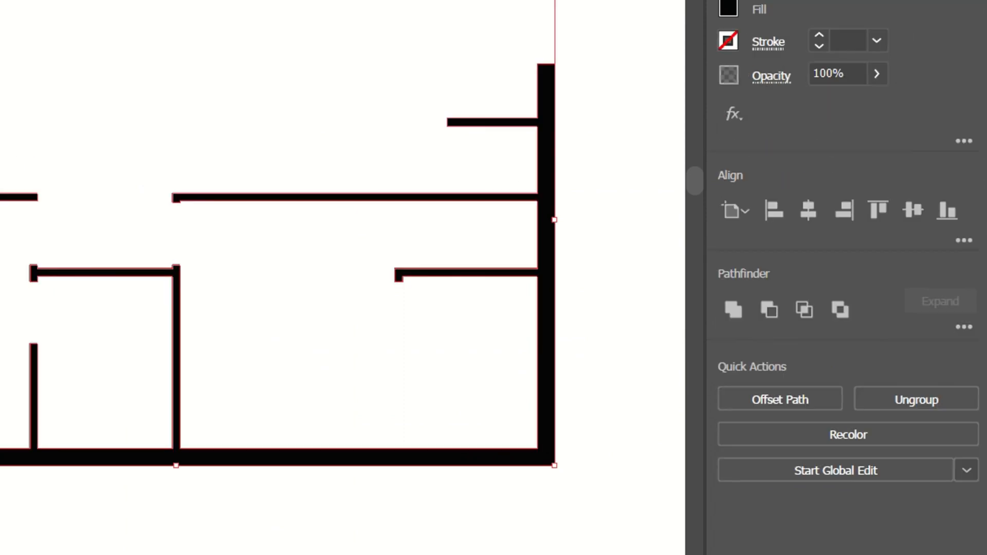
pyautogui.click(433, 164)
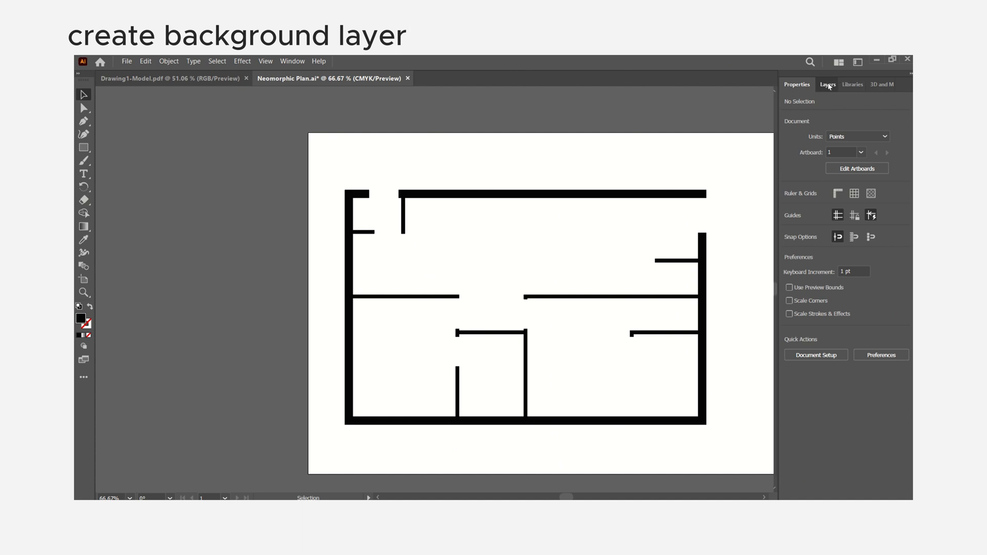
# Create a new layer above Walls and name it BG.
pyautogui.click(828, 84)
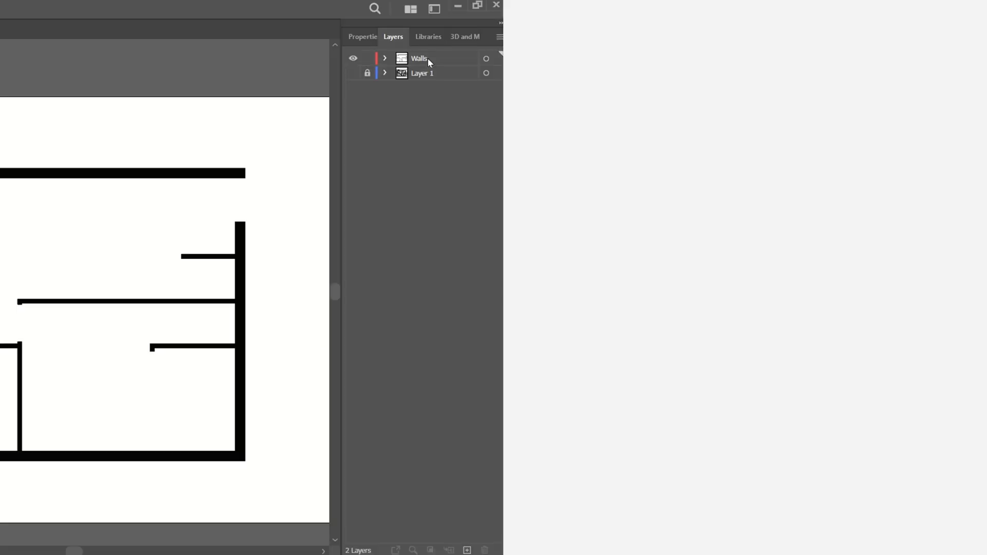
pyautogui.click(429, 60)
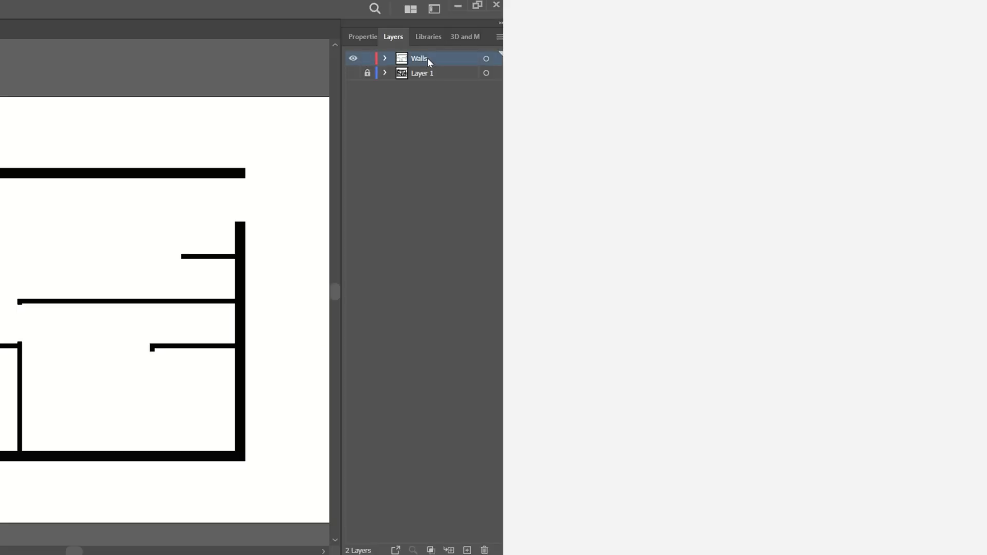
pyautogui.click(468, 550)
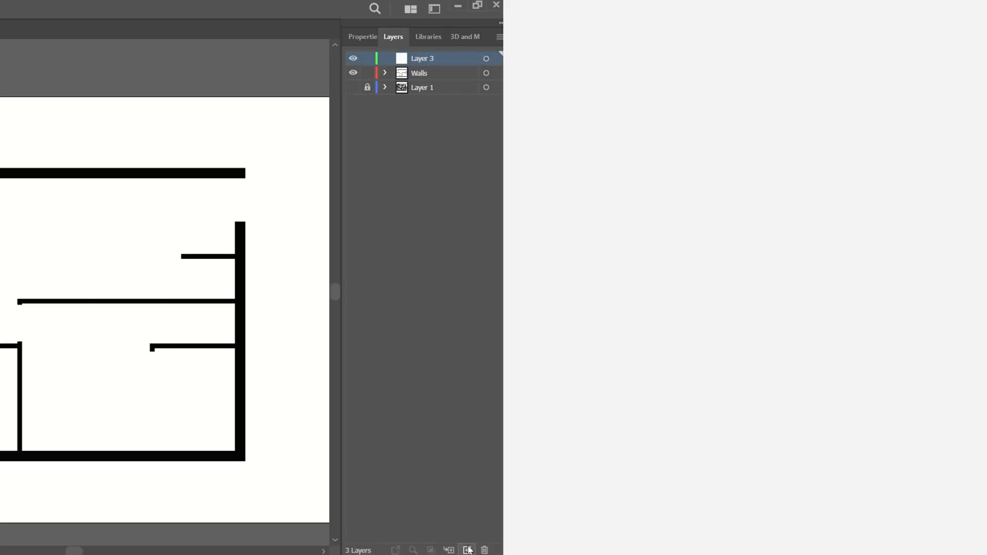
pyautogui.doubleClick(428, 60)
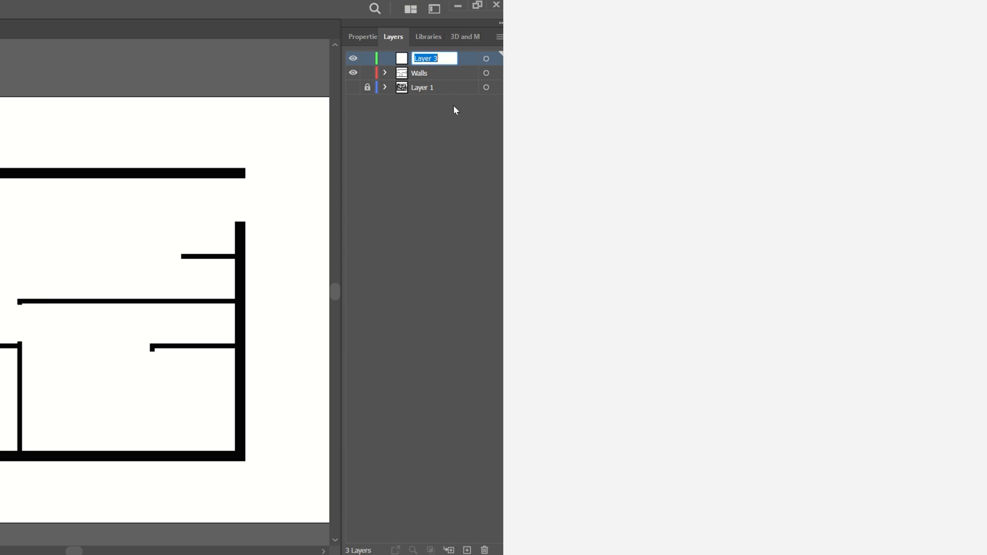
pyautogui.write('BG')
pyautogui.press('Return')
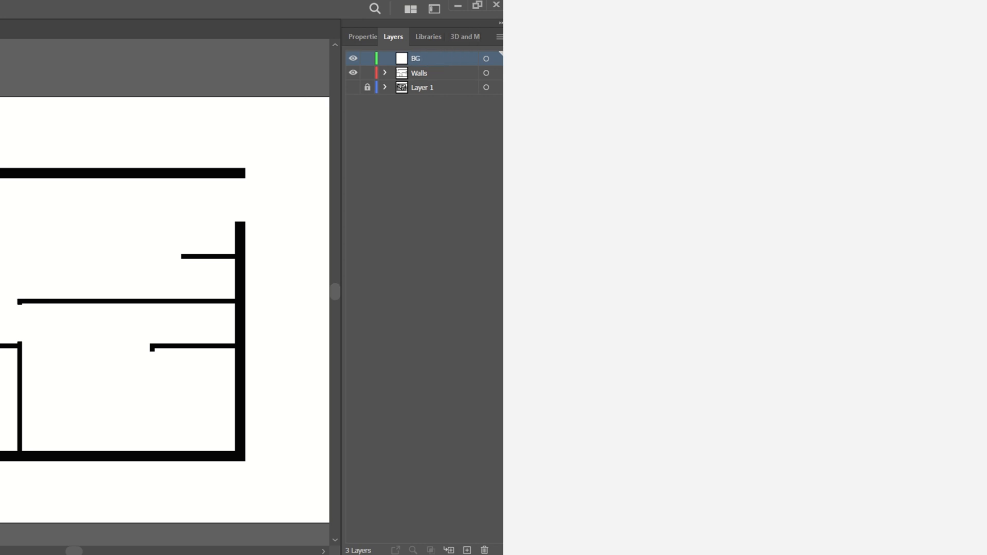
# Move the BG layer below Walls and draw a rectangle on it covering the whole artboard.
pyautogui.moveTo(441, 60); pyautogui.dragTo(439, 80)
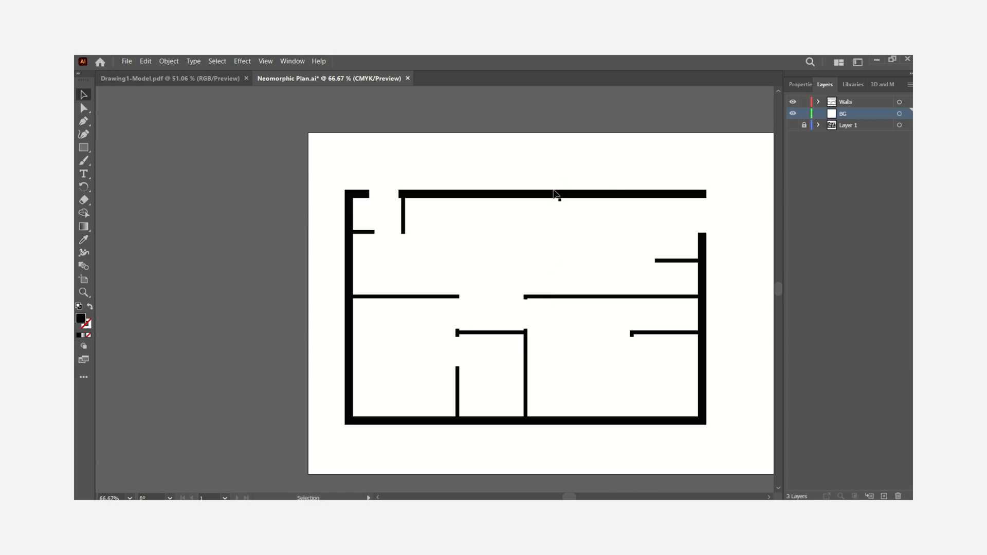
pyautogui.press('m')
pyautogui.moveTo(308, 133); pyautogui.dragTo(770, 474)
pyautogui.press('v')
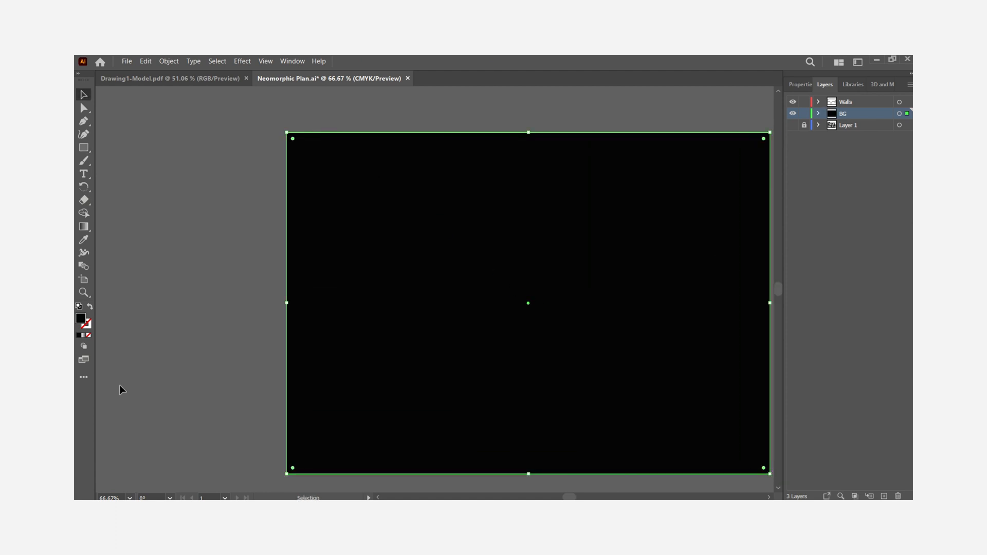
# Fill the background rectangle with colour F0EFEF and lock the BG layer.
pyautogui.doubleClick(84, 323)
pyautogui.write('F0EFEF')
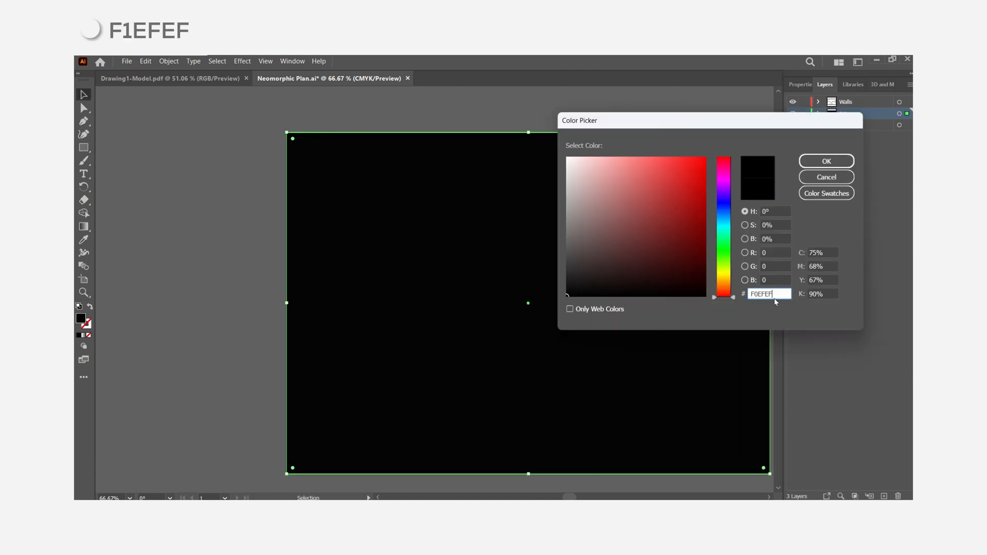
pyautogui.click(810, 161)
pyautogui.click(258, 267)
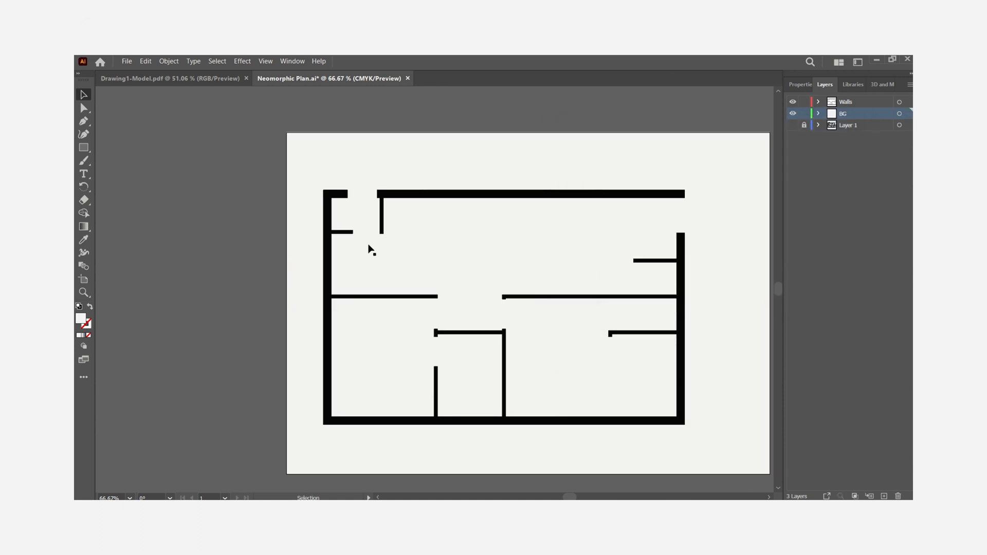
pyautogui.click(806, 114)
pyautogui.hotkey('ctrl', '-')
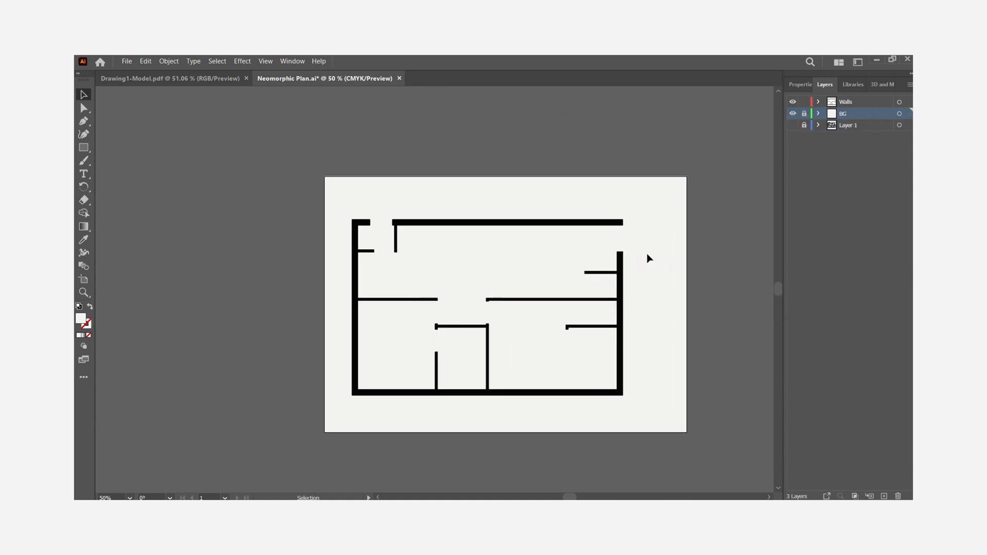
# Select the artwork on the Walls layer and match its fill to the background colour with the Eyedropper.
pyautogui.click(900, 102)
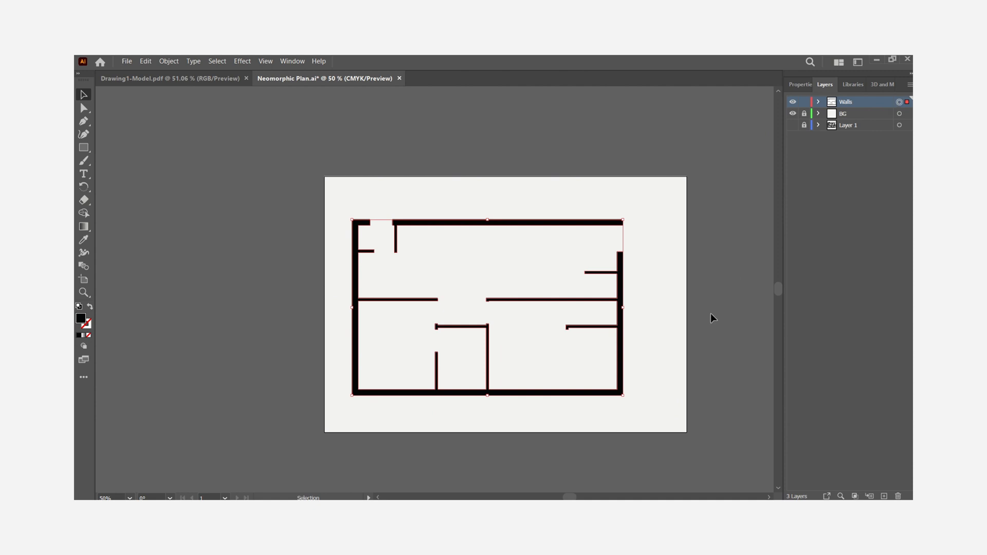
pyautogui.press('i')
pyautogui.click(673, 254)
pyautogui.press('v')
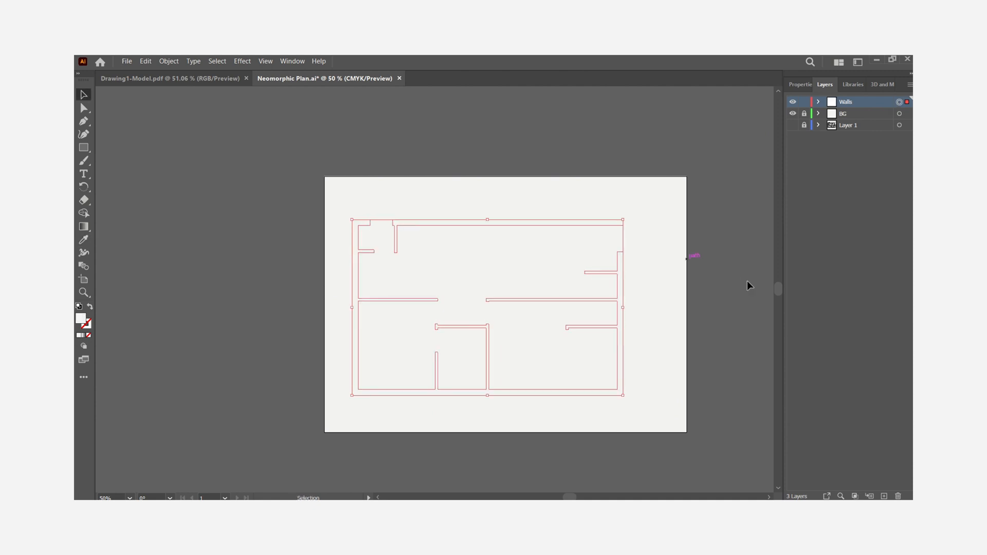
pyautogui.click(761, 304)
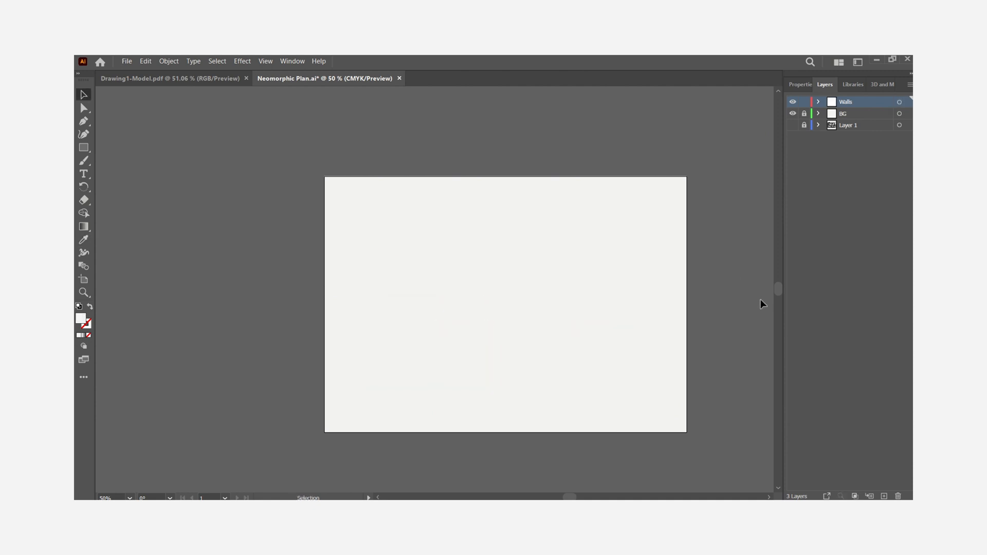
pyautogui.click(623, 291)
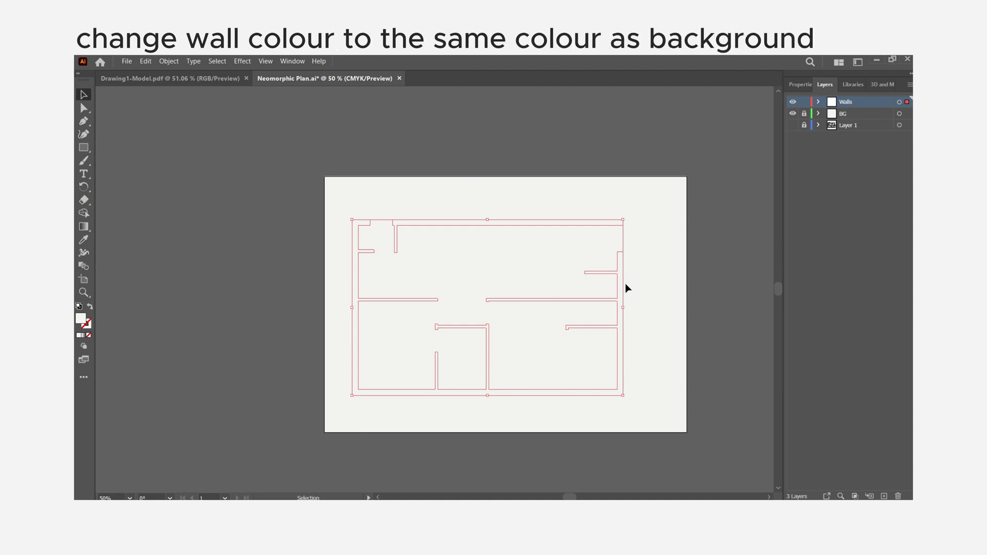
# Duplicate the Walls layer, rename the copy Shadow and place it directly below Walls.
pyautogui.moveTo(869, 103); pyautogui.dragTo(889, 422)
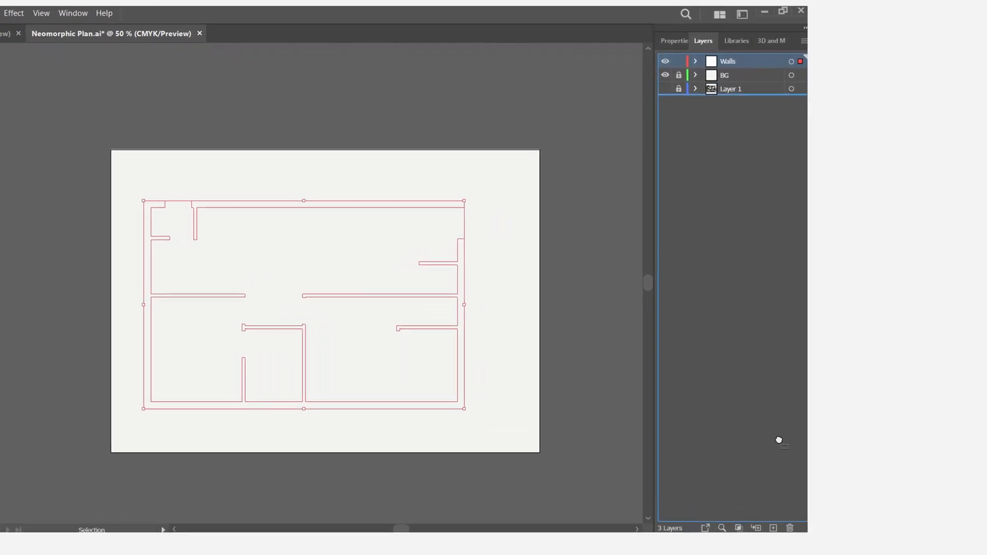
pyautogui.moveTo(779, 441); pyautogui.dragTo(773, 529)
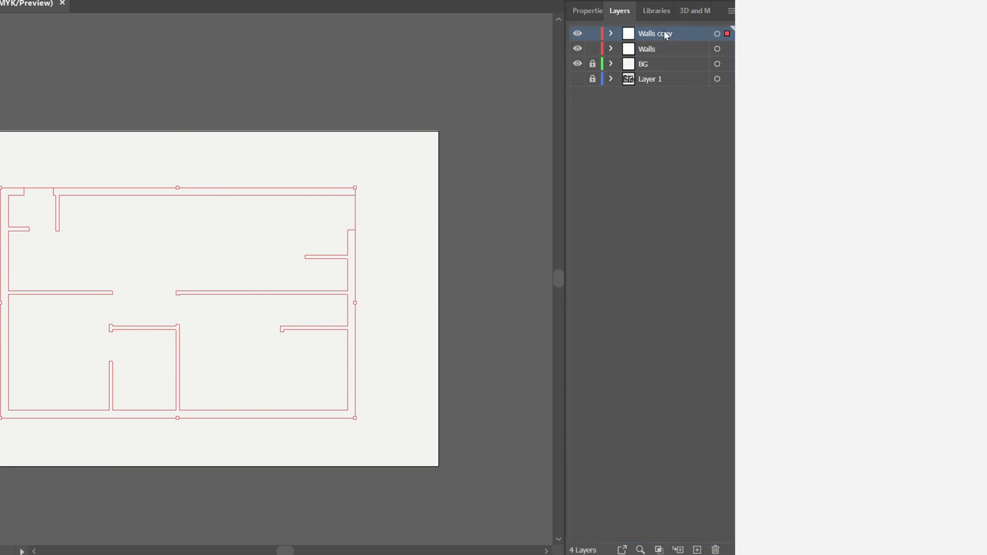
pyautogui.doubleClick(665, 33)
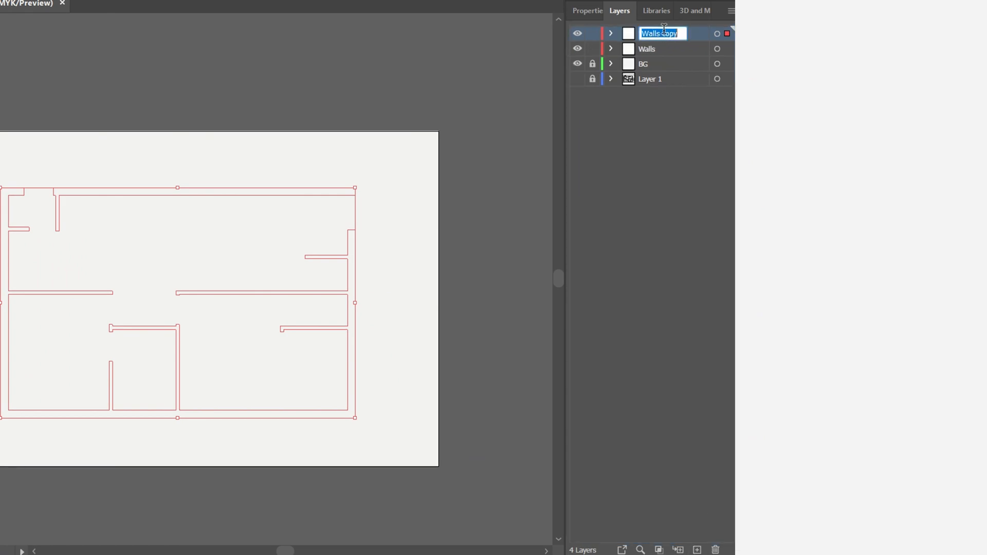
pyautogui.write('Shadow')
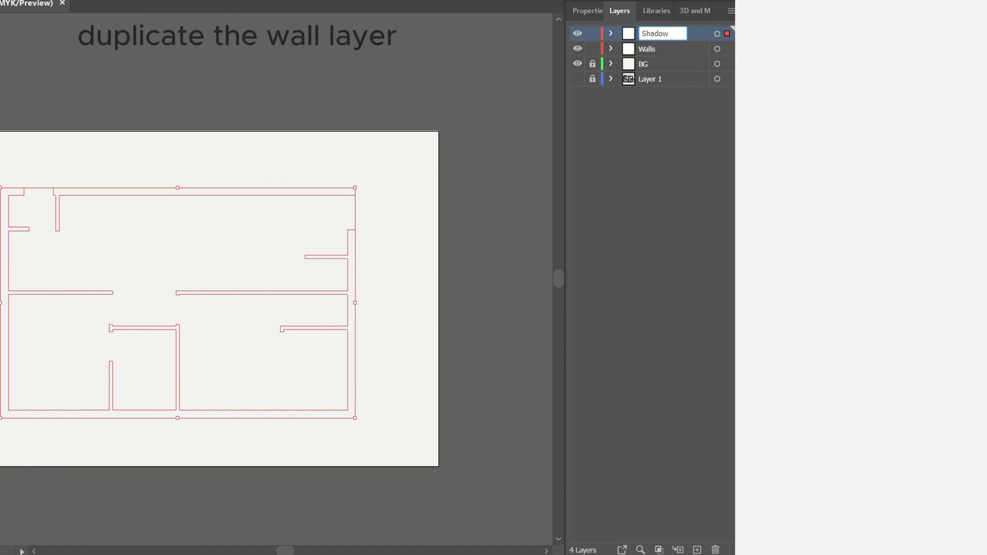
pyautogui.press('Return')
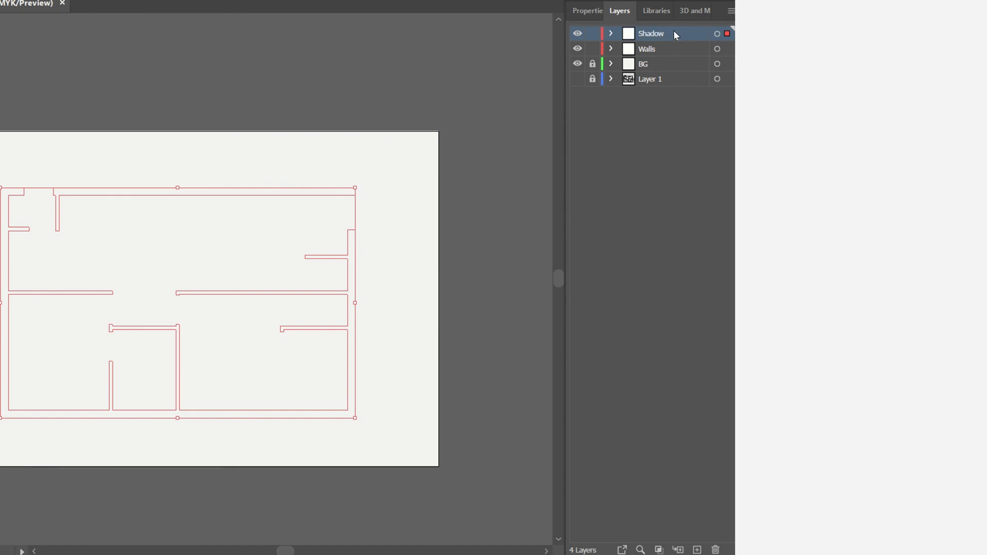
pyautogui.moveTo(676, 34); pyautogui.dragTo(674, 61)
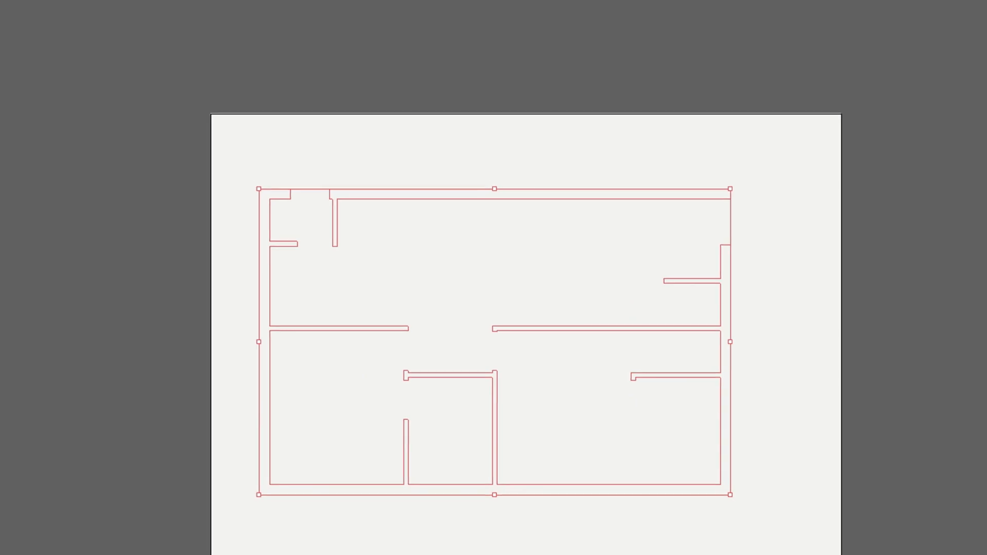
# Start a Stylize Drop Shadow effect on the Shadow layer's walls and try 3 pt X and Y offsets.
pyautogui.click(242, 60)
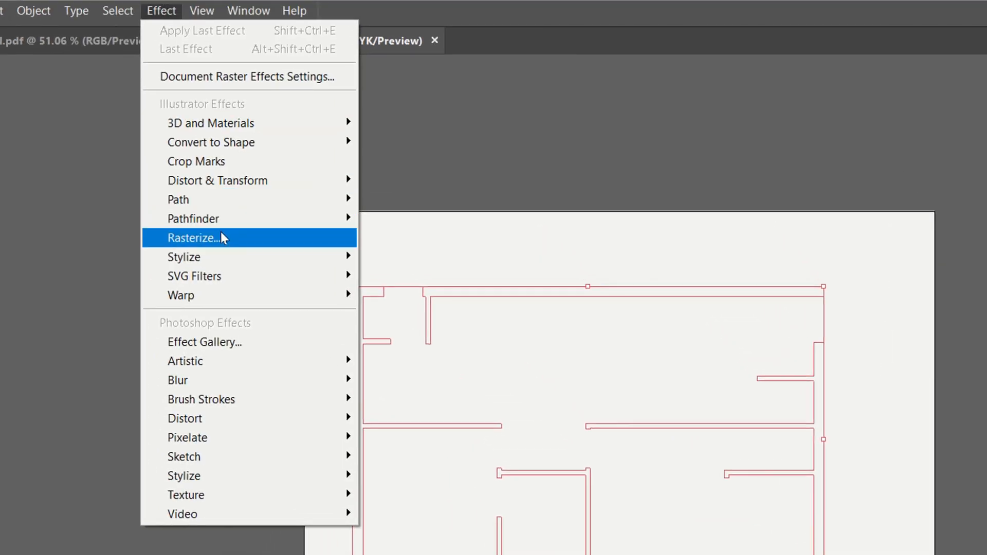
pyautogui.moveTo(222, 258)
pyautogui.click(404, 256)
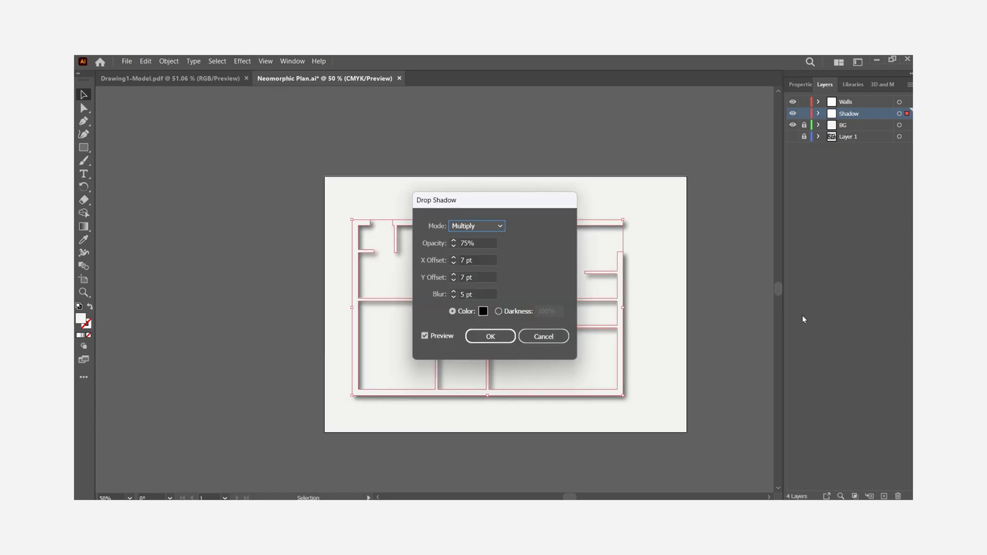
pyautogui.moveTo(479, 200); pyautogui.dragTo(685, 134)
pyautogui.doubleClick(670, 194)
pyautogui.write('3')
pyautogui.press('Tab')
pyautogui.write('3')
pyautogui.press('Tab')
pyautogui.doubleClick(669, 211)
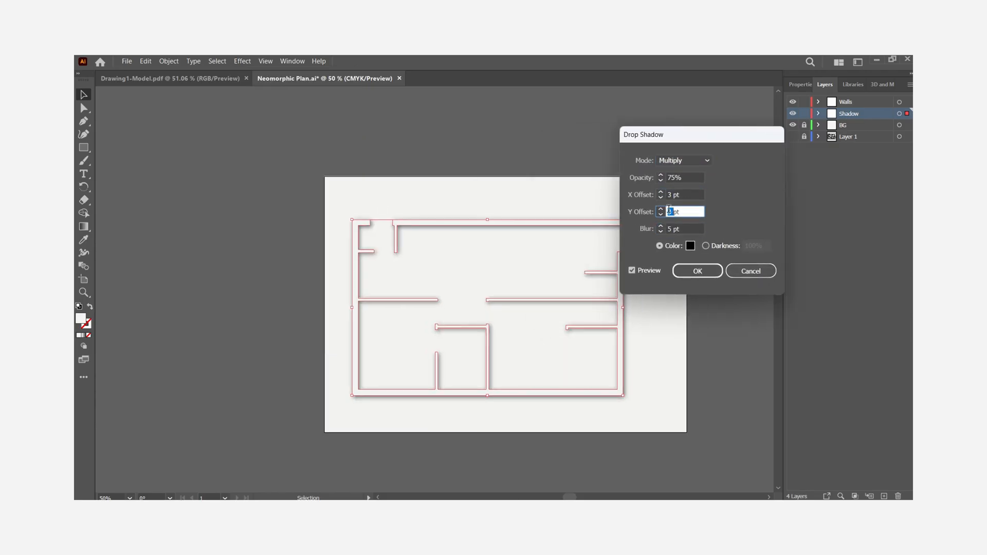
# Set the drop shadow's X and Y offsets to 6 pt and its blur to 3 pt, and apply the effect.
pyautogui.write('6')
pyautogui.doubleClick(670, 195)
pyautogui.write('6')
pyautogui.press('Tab')
pyautogui.press('Tab')
pyautogui.write('10')
pyautogui.click(681, 212)
pyautogui.doubleClick(671, 229)
pyautogui.write('3')
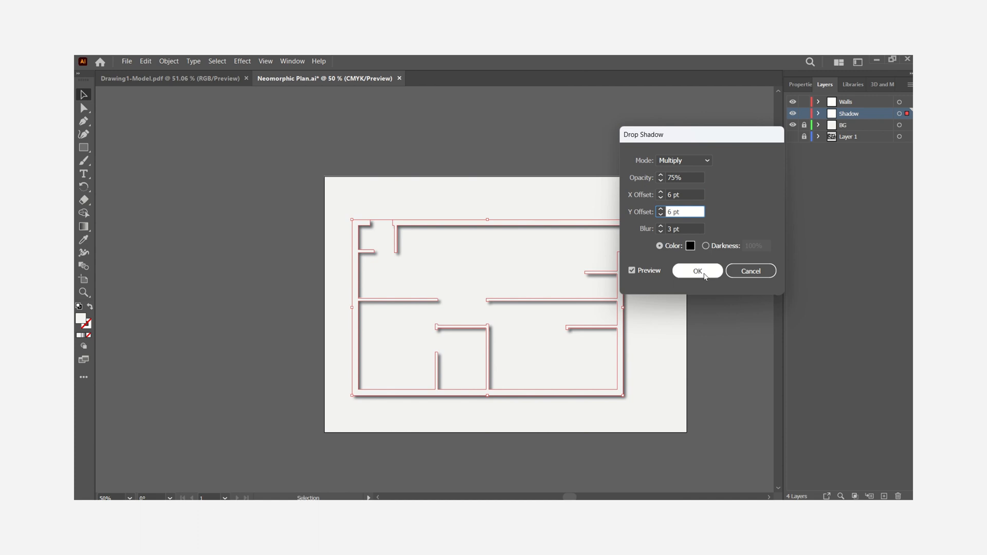
pyautogui.click(698, 271)
pyautogui.click(719, 313)
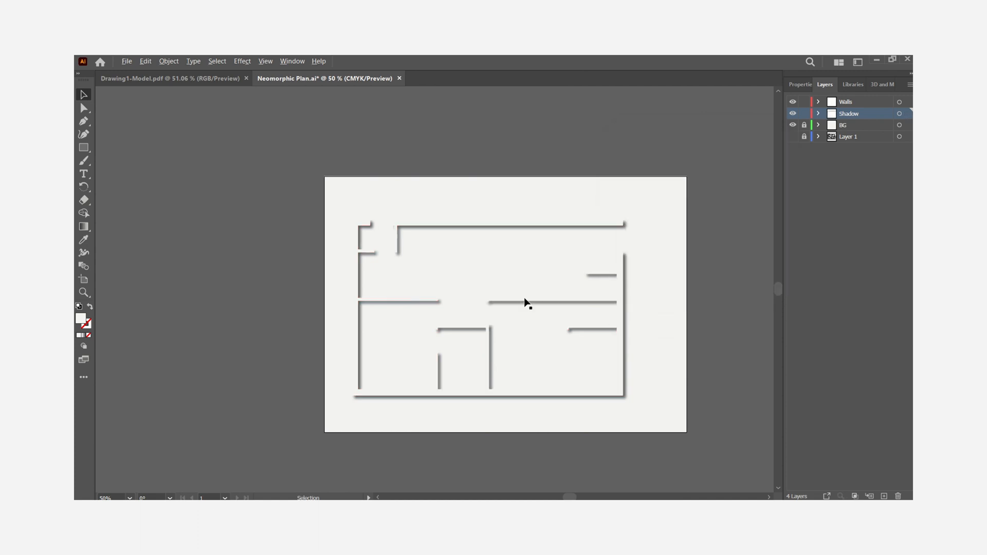
# Lock the Walls layer so that only the walls on the Shadow layer can be selected.
pyautogui.scroll(2, 485, 292)
pyautogui.scroll(-2, 403, 289)
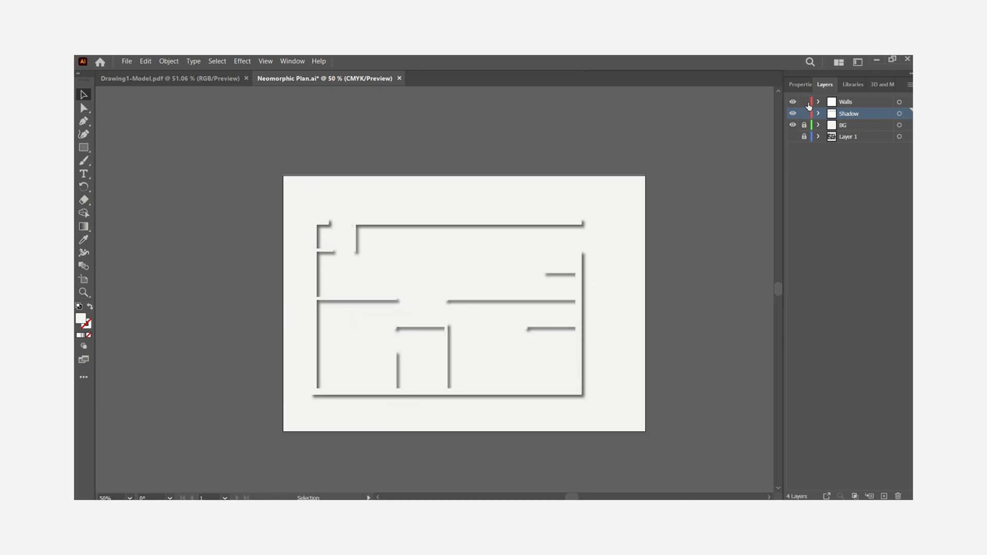
pyautogui.click(899, 114)
pyautogui.click(690, 293)
pyautogui.press('a')
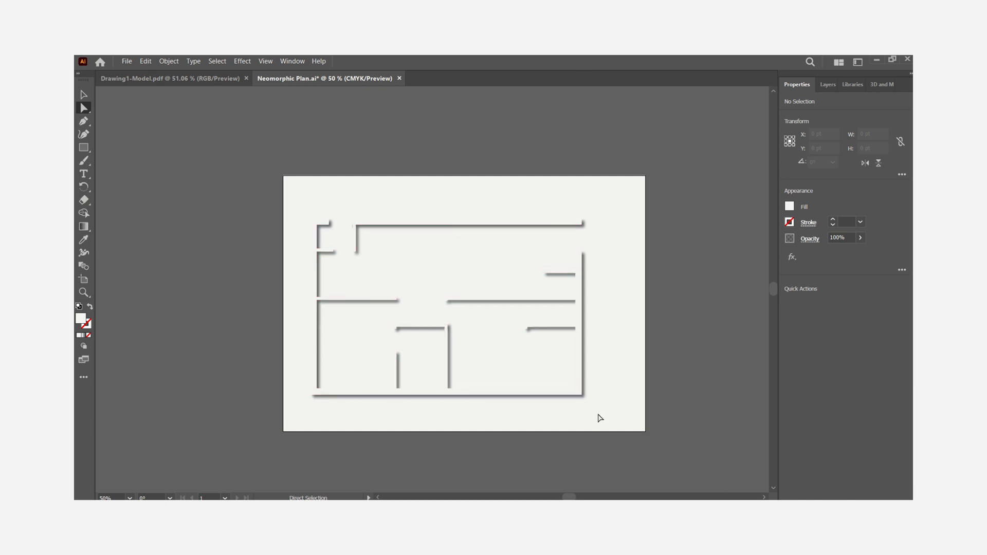
pyautogui.scroll(6, 600, 418)
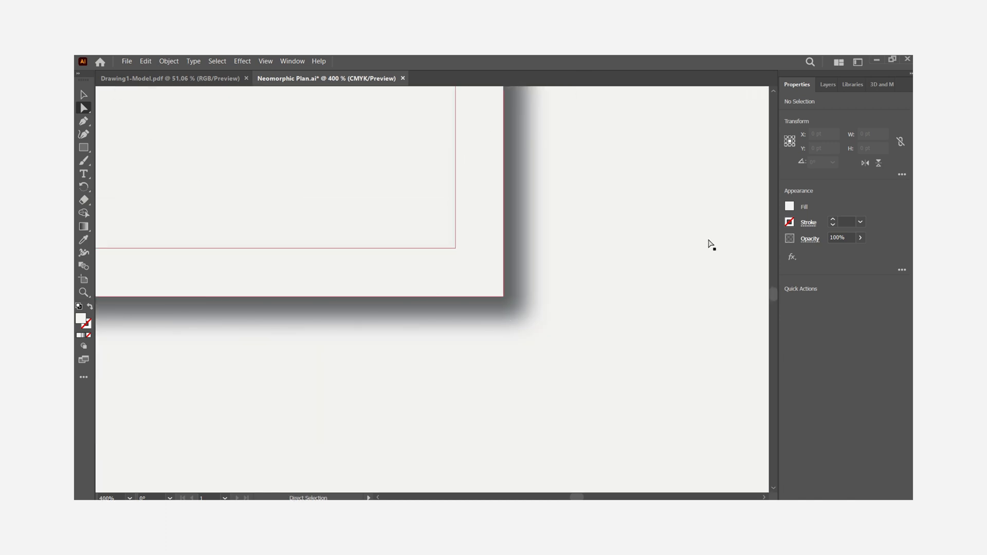
pyautogui.click(828, 85)
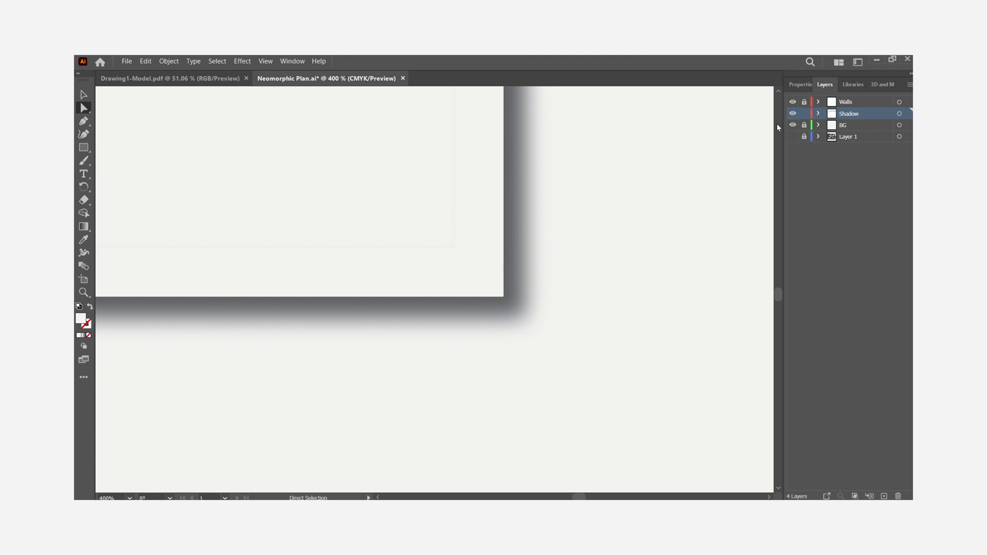
# Select the Shadow layer's wall group and change its existing Drop Shadow colour to A3B1C6.
pyautogui.click(800, 85)
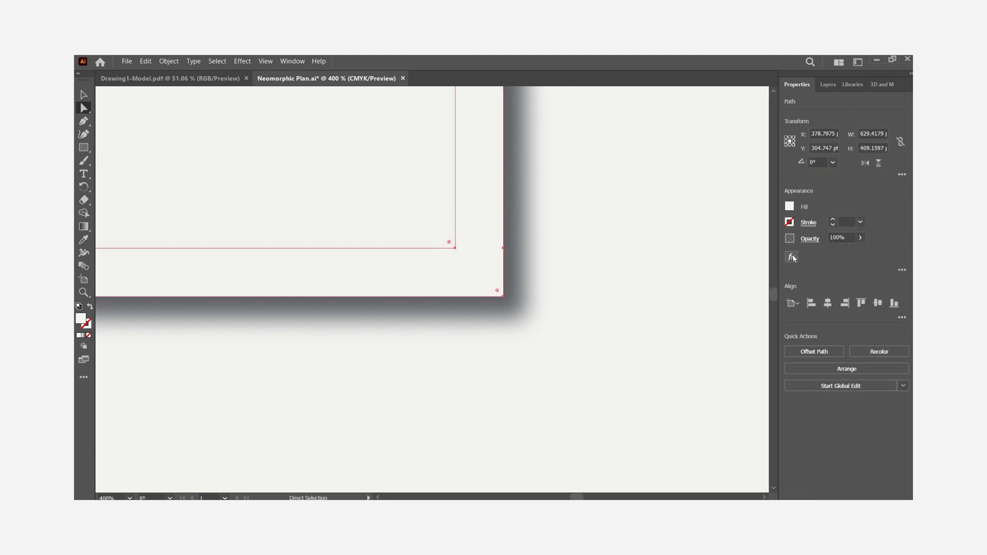
pyautogui.click(598, 273)
pyautogui.click(519, 296)
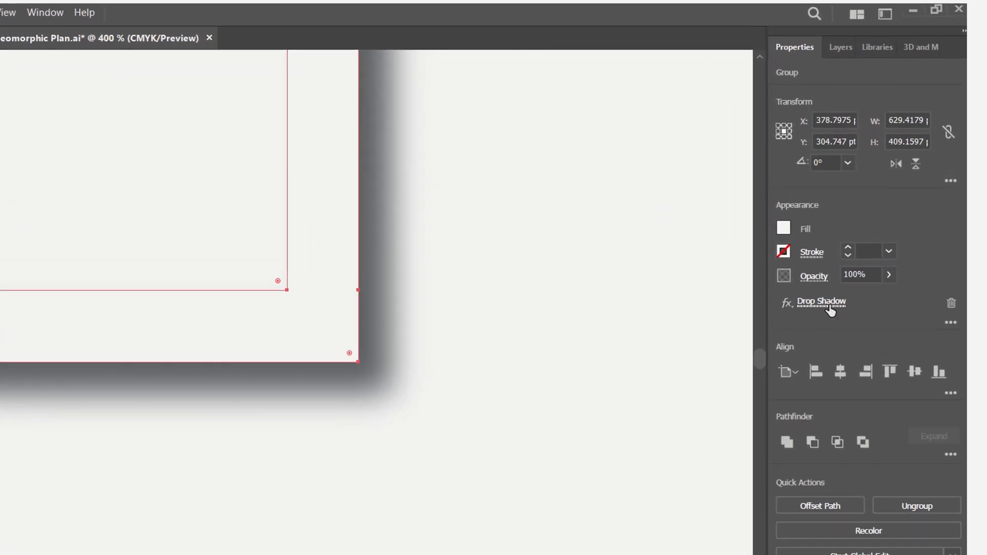
pyautogui.click(815, 256)
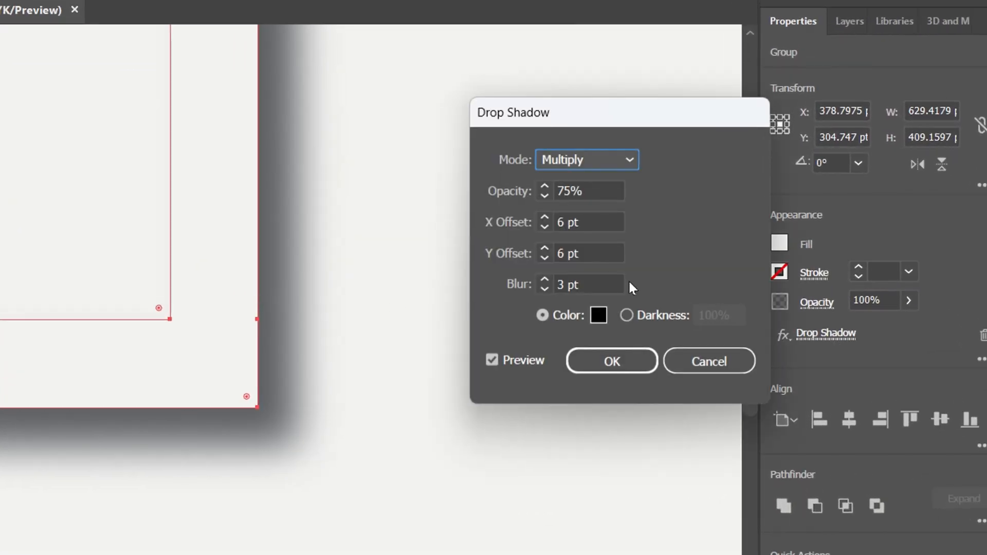
pyautogui.click(598, 315)
pyautogui.write('A3B1C6')
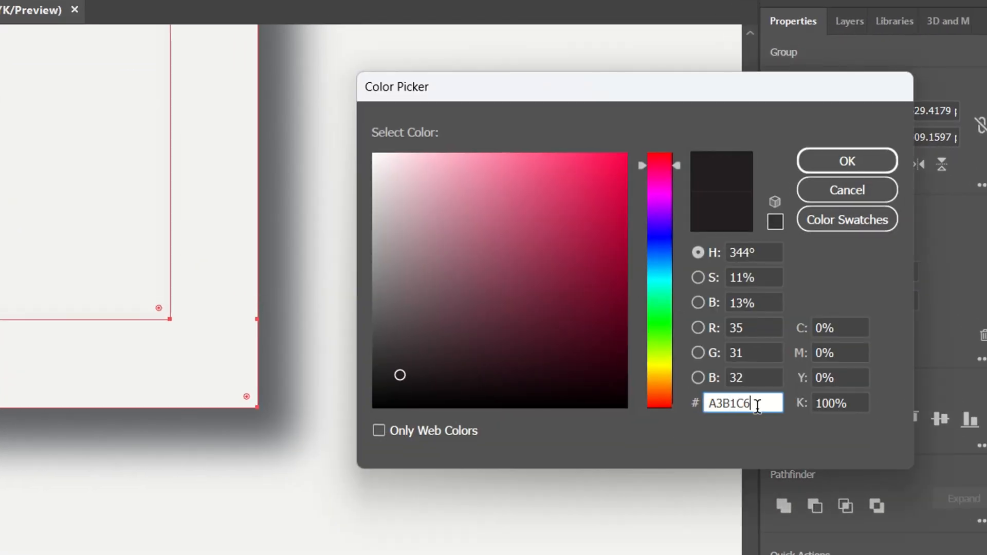
pyautogui.click(765, 324)
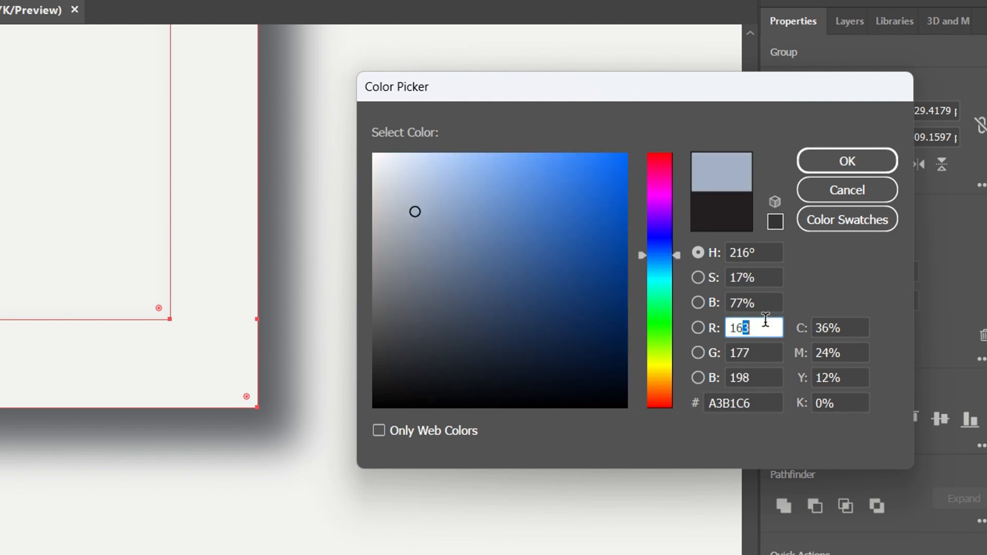
pyautogui.click(848, 161)
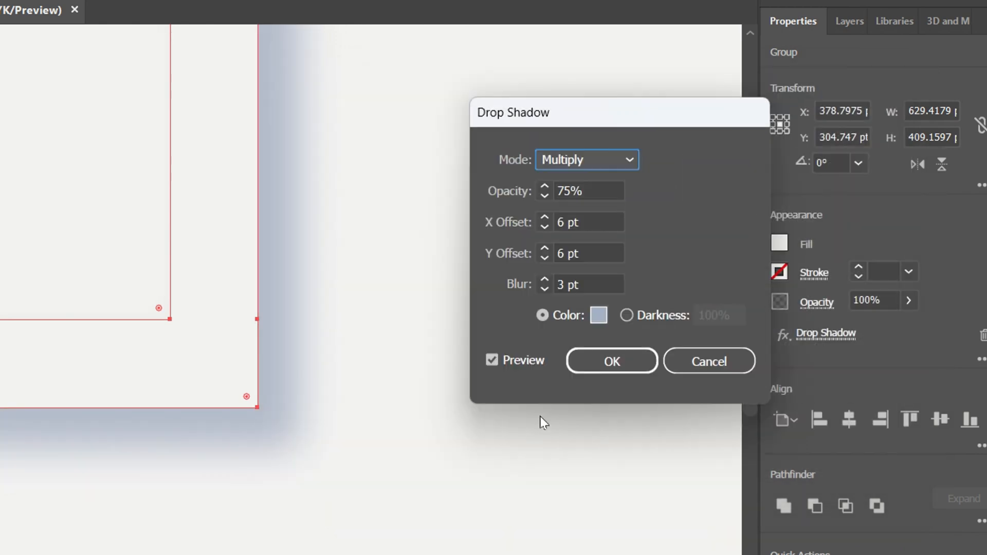
pyautogui.click(602, 362)
pyautogui.click(496, 511)
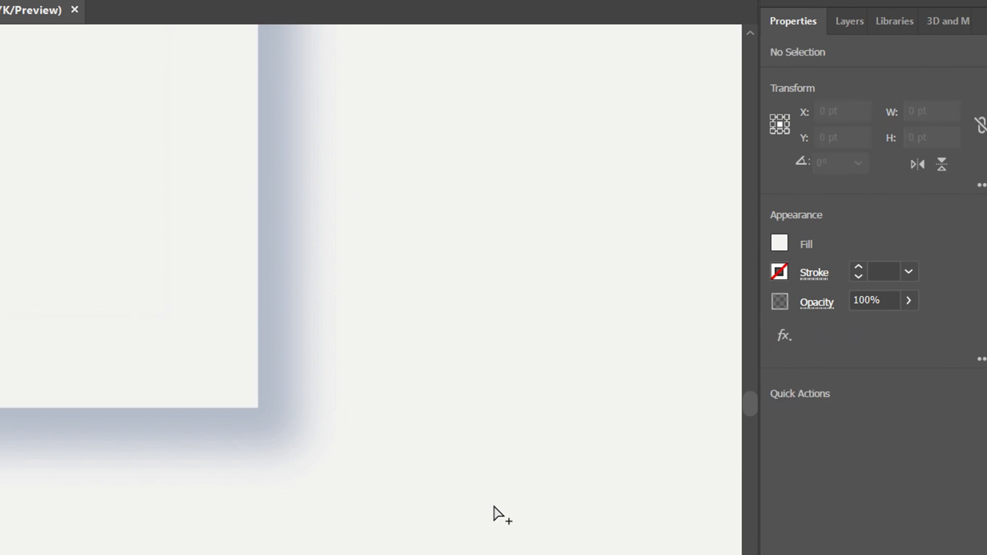
# Check the recoloured shadows across the floor plan and unlock the Walls layer.
pyautogui.scroll(-5, 496, 511)
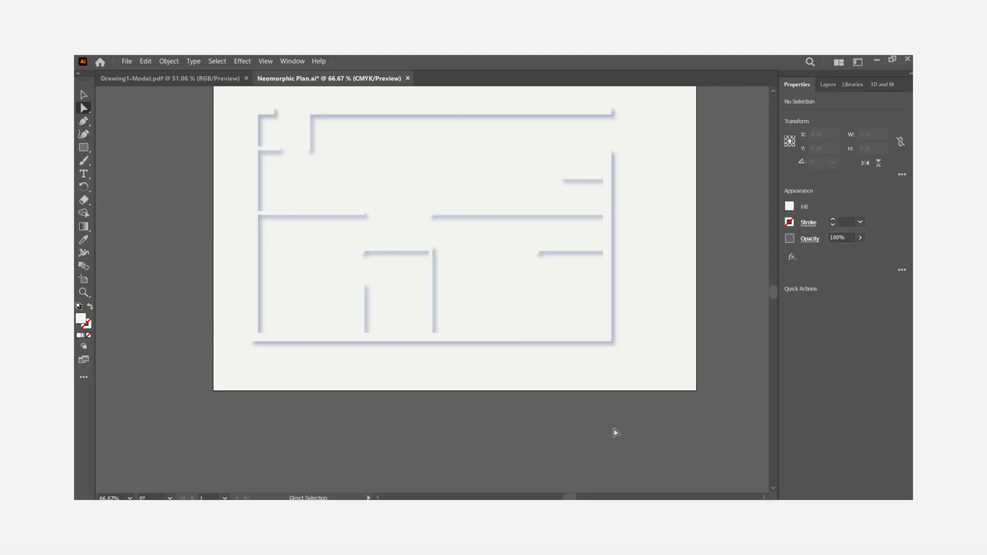
pyautogui.scroll(2, 613, 427)
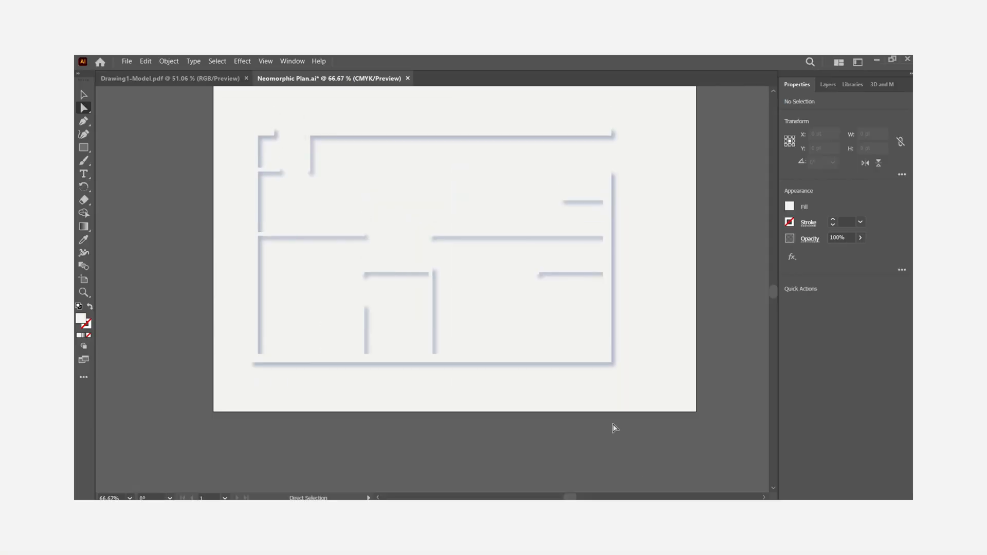
pyautogui.scroll(1, 224, 184)
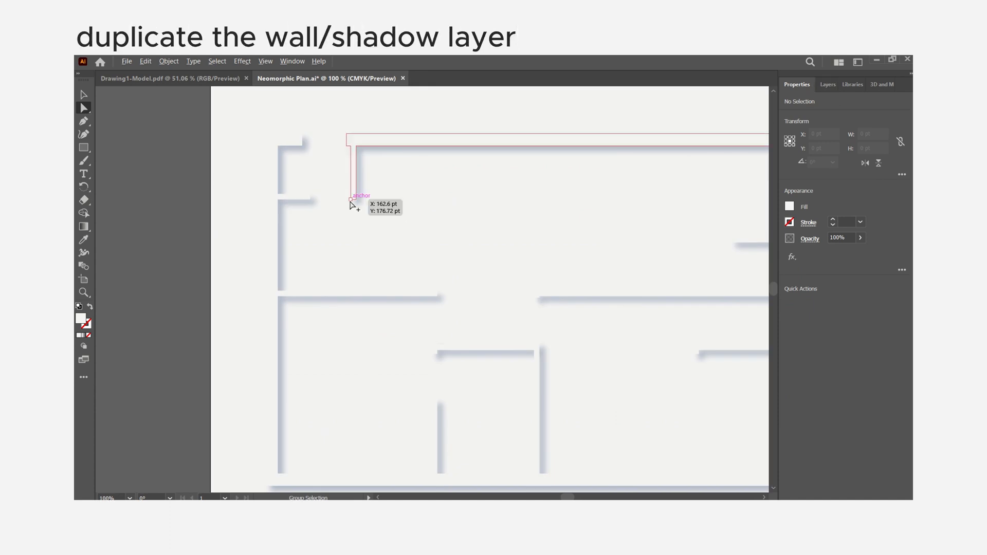
pyautogui.scroll(-2, 355, 205)
pyautogui.click(828, 85)
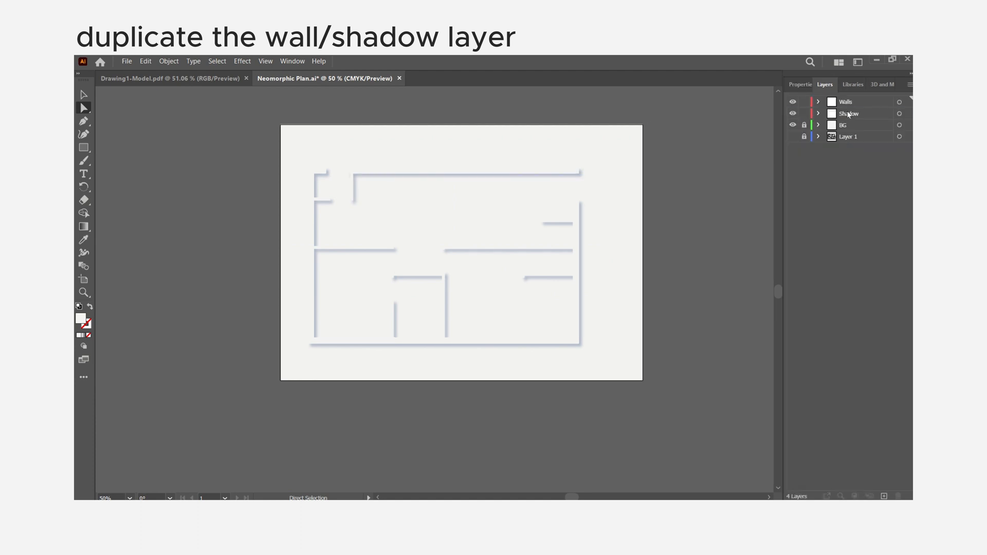
# Duplicate the Shadow layer and rename the copy Highlight.
pyautogui.moveTo(849, 113); pyautogui.dragTo(867, 440)
pyautogui.moveTo(880, 492); pyautogui.dragTo(884, 496)
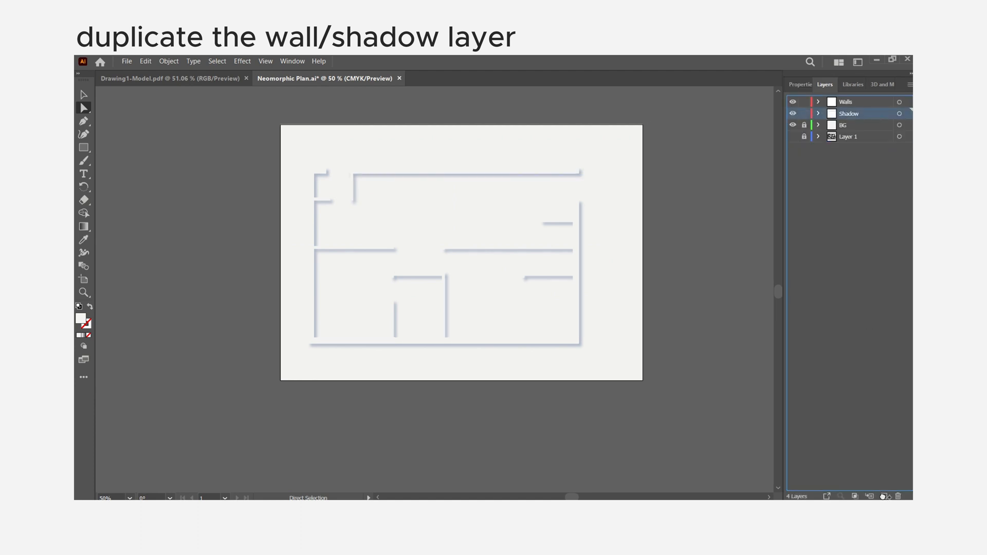
pyautogui.doubleClick(858, 114)
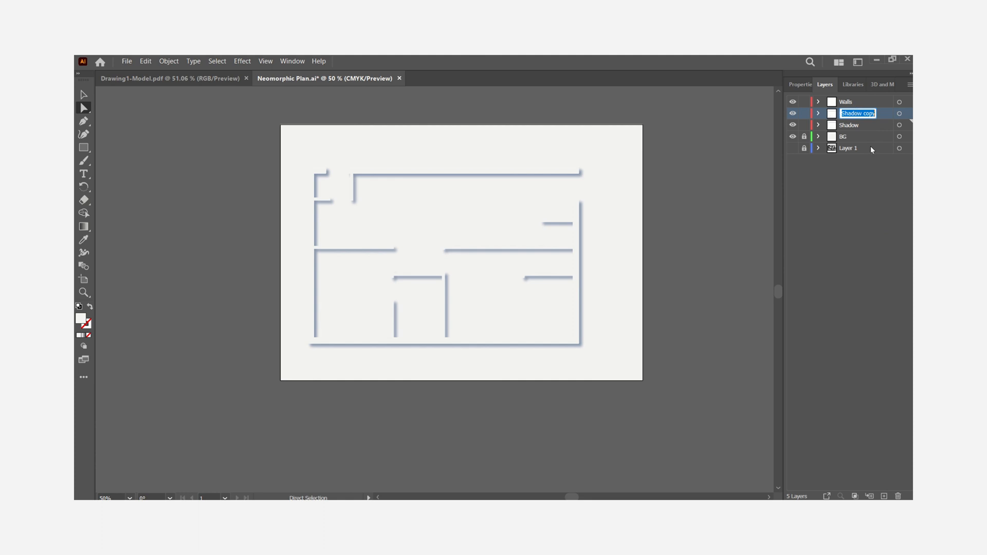
pyautogui.write('Highlight')
pyautogui.press('Return')
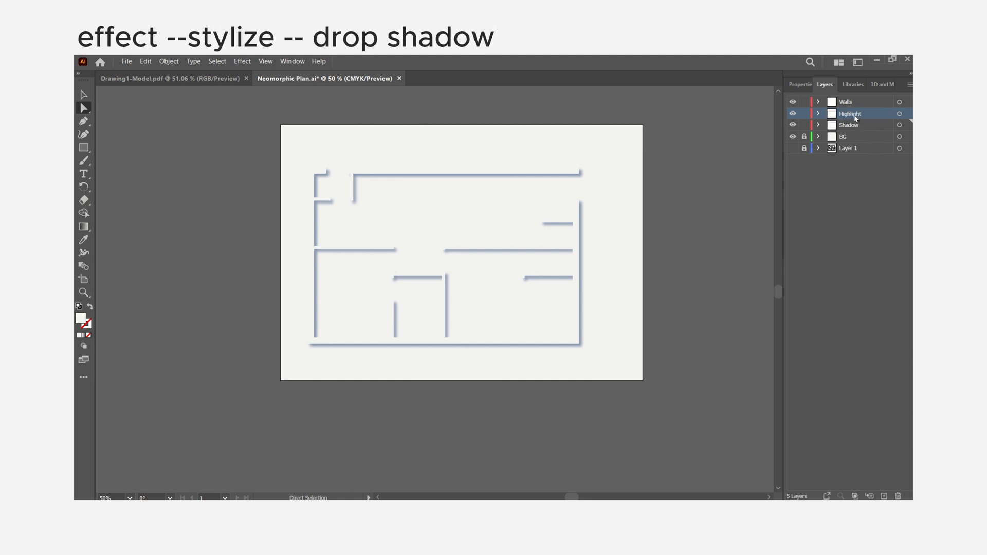
# Lock the Walls layer and select the wall group on the Highlight layer.
pyautogui.hotkey('ctrl', 'a')
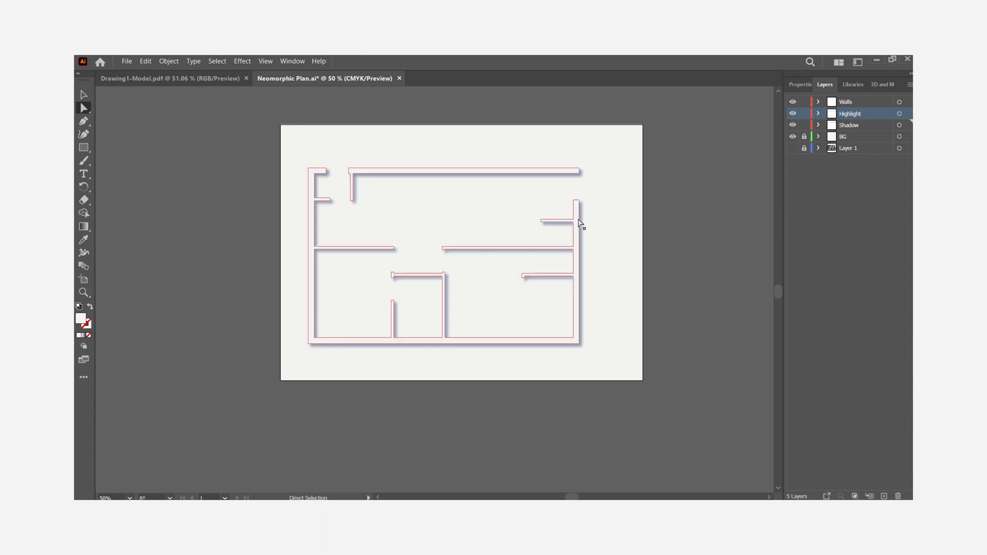
pyautogui.click(620, 204)
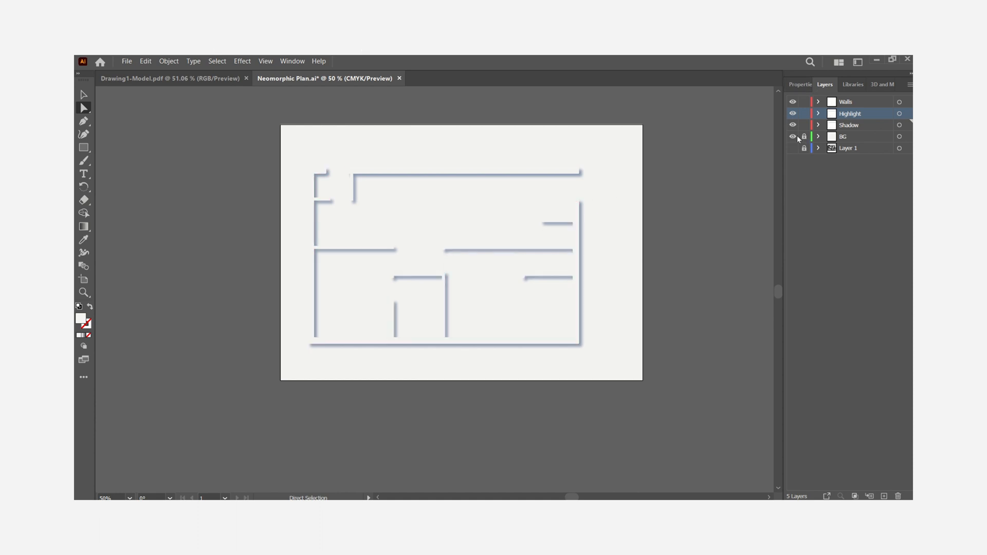
pyautogui.click(806, 103)
pyautogui.hotkey('ctrl', 'a')
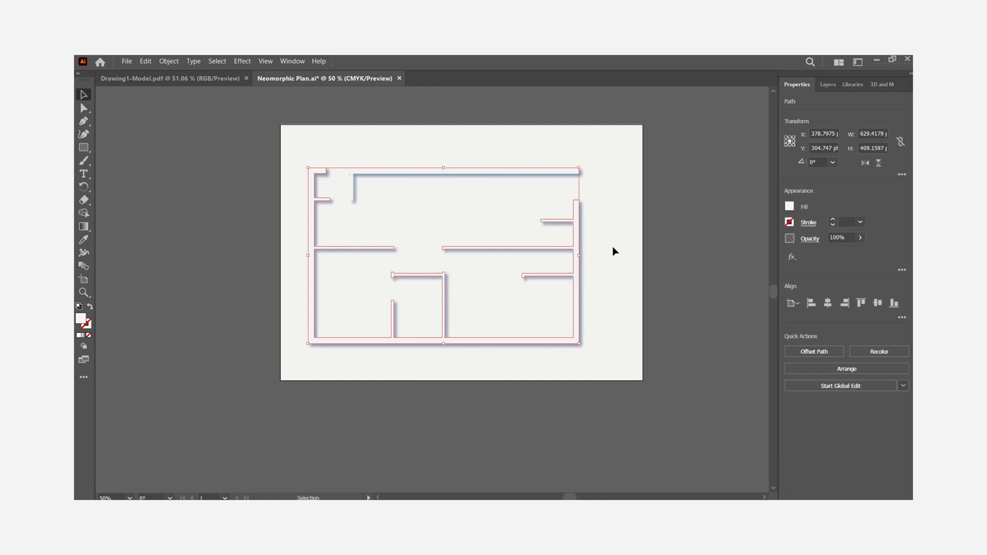
pyautogui.click(613, 246)
pyautogui.click(580, 235)
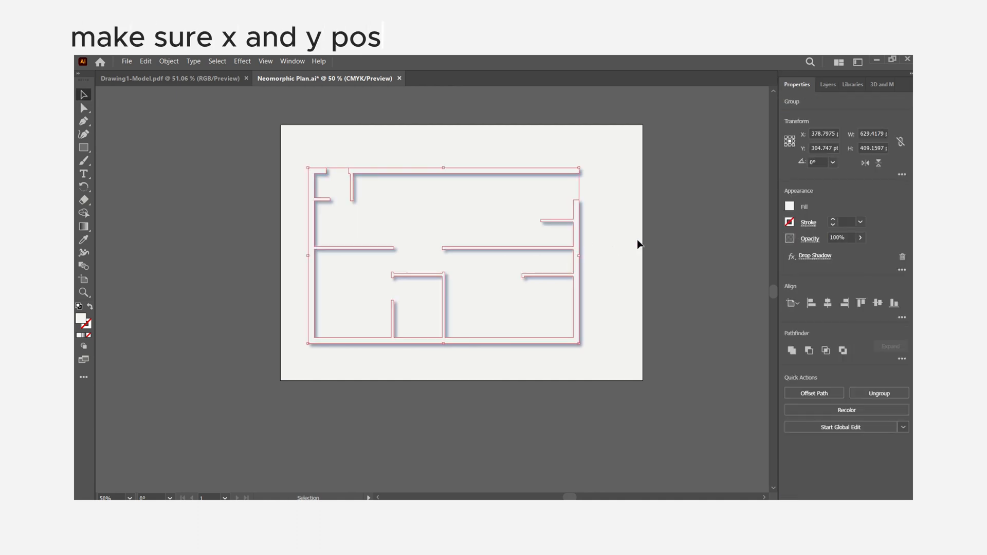
# Change the colour of the Highlight wall group's existing Drop Shadow effect to white.
pyautogui.click(812, 255)
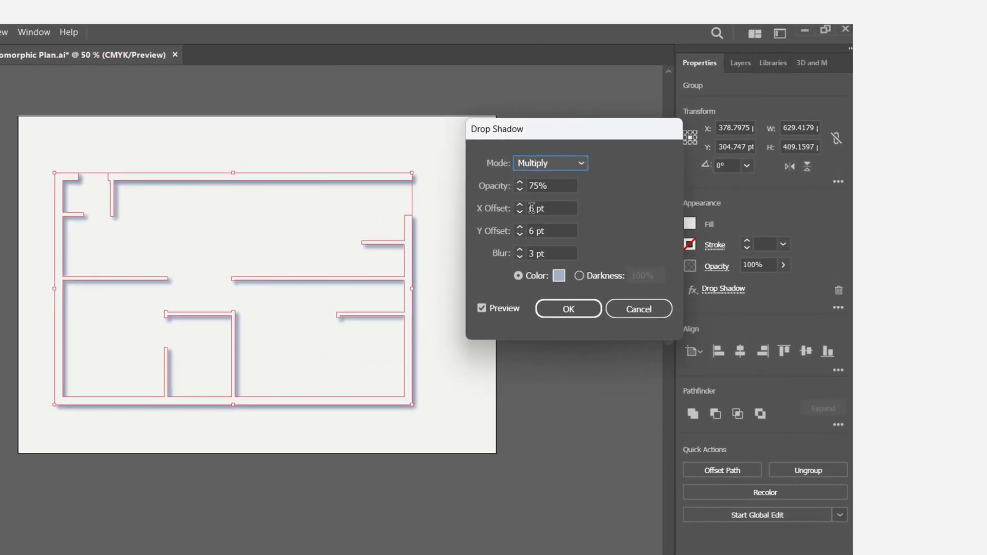
pyautogui.click(559, 276)
pyautogui.click(394, 183)
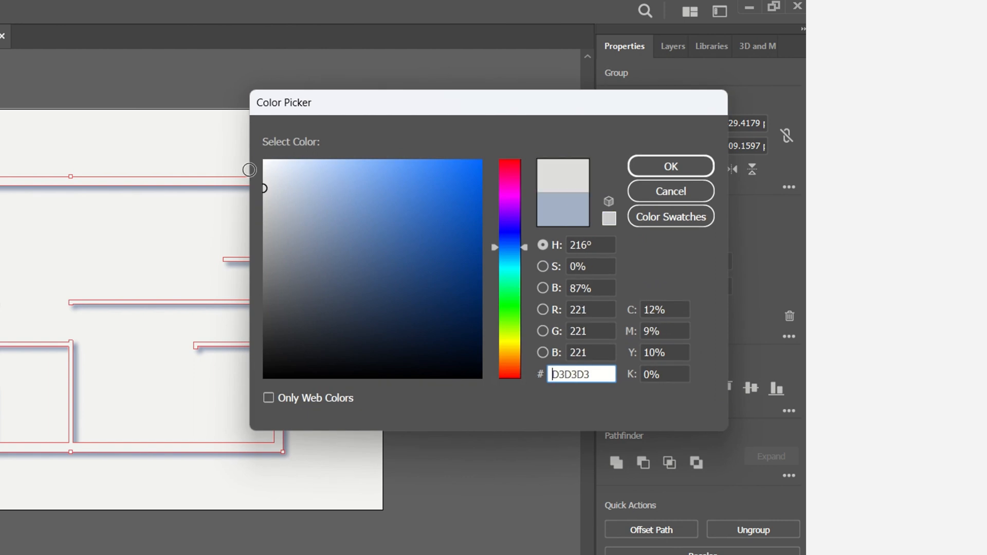
pyautogui.moveTo(249, 170); pyautogui.dragTo(238, 141)
pyautogui.click(658, 165)
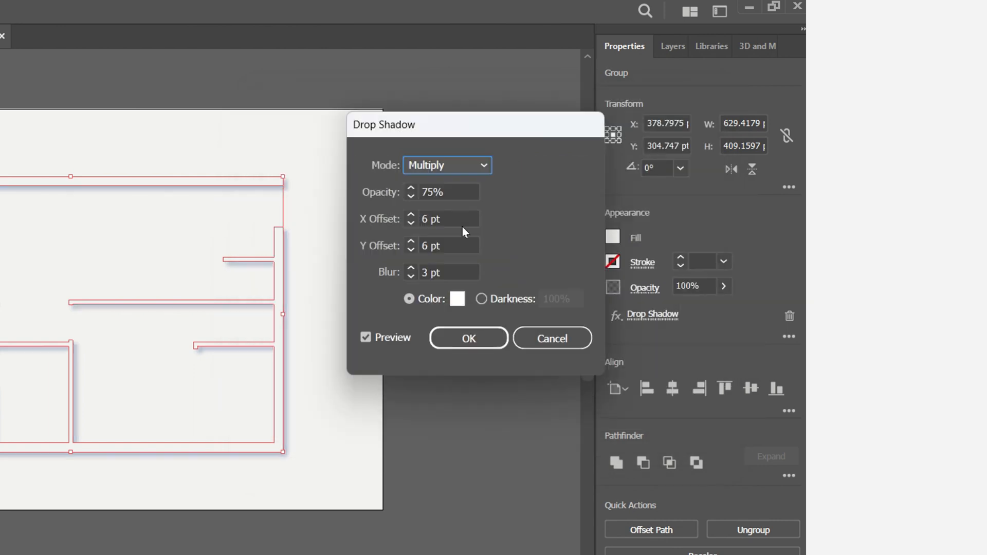
# Set the highlight's drop shadow X and Y offsets to -6 pt and its blur to 0 pt, and apply the effect.
pyautogui.click(425, 219)
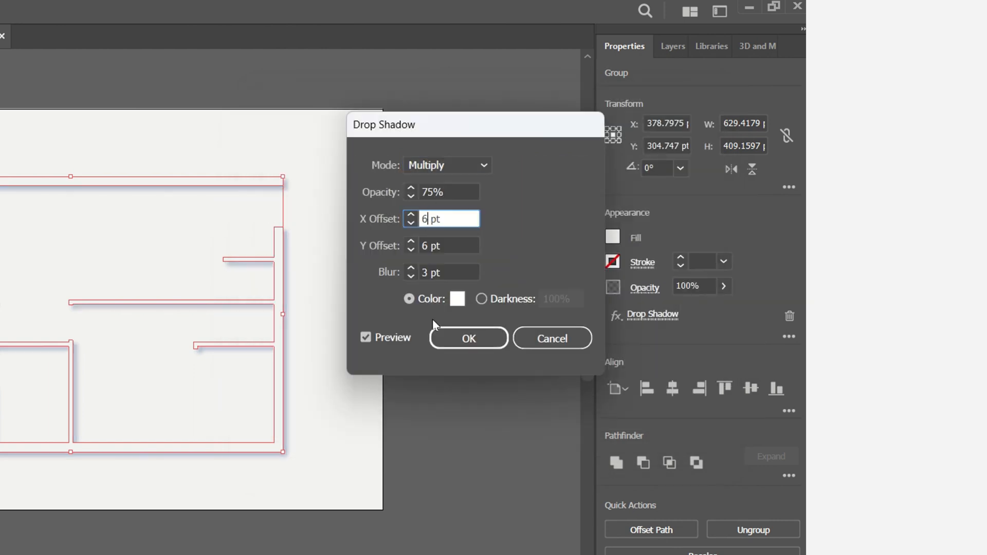
pyautogui.press('Left')
pyautogui.write('-')
pyautogui.press('Tab')
pyautogui.press('Left')
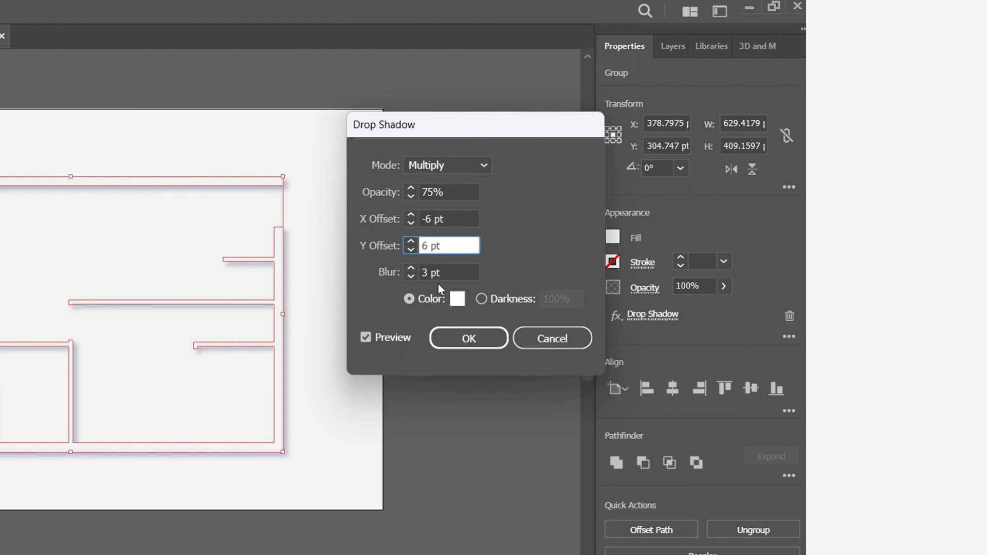
pyautogui.write('-')
pyautogui.click(428, 272)
pyautogui.doubleClick(425, 273)
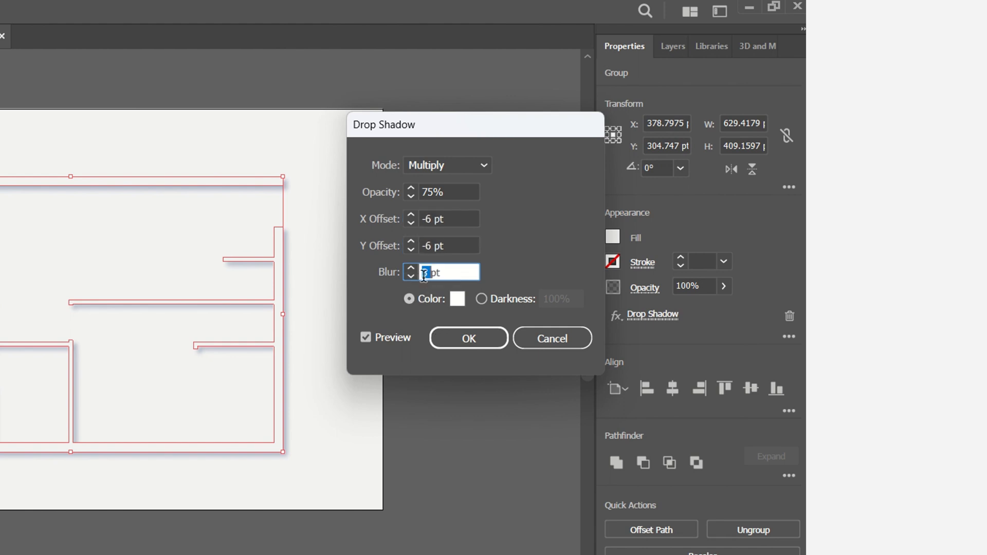
pyautogui.write('0')
pyautogui.click(477, 338)
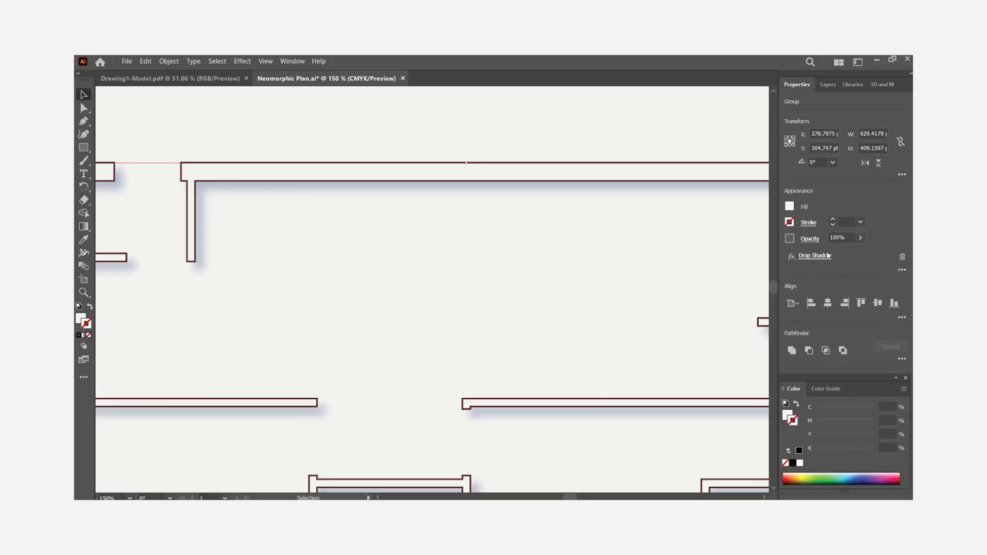
# Switch the highlight's drop shadow to Normal blending mode with a 2 pt blur and apply it.
pyautogui.click(664, 315)
pyautogui.click(701, 162)
pyautogui.click(690, 173)
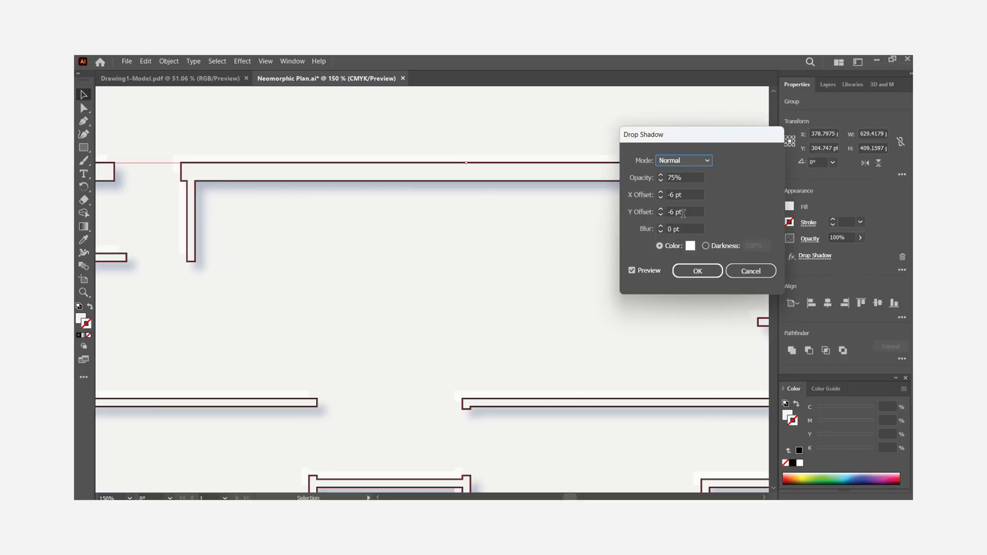
pyautogui.click(669, 228)
pyautogui.write('2')
pyautogui.click(671, 212)
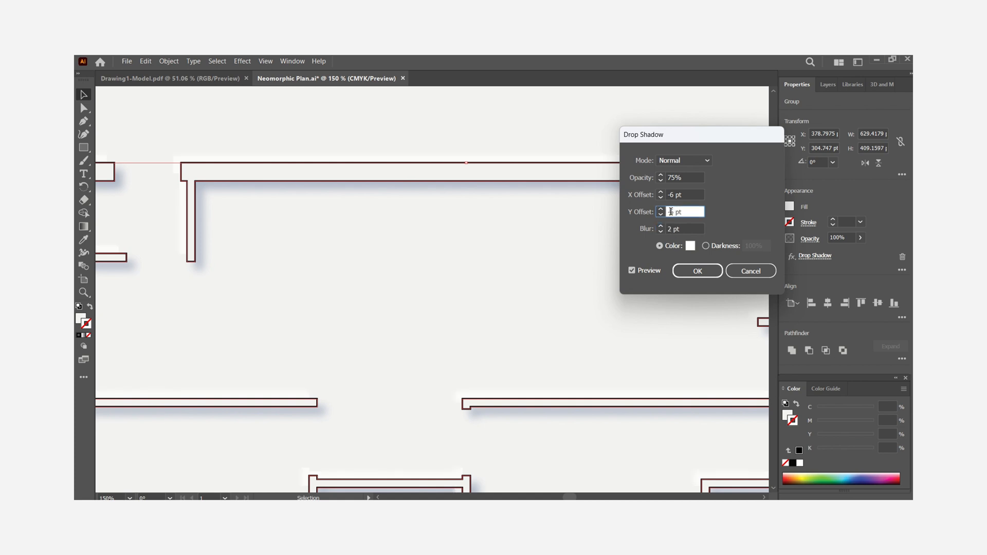
pyautogui.click(697, 271)
# Unlock the Walls layer, select all of its artwork and remove the black stroke from the walls.
pyautogui.click(529, 254)
pyautogui.hotkey('ctrl', '-')
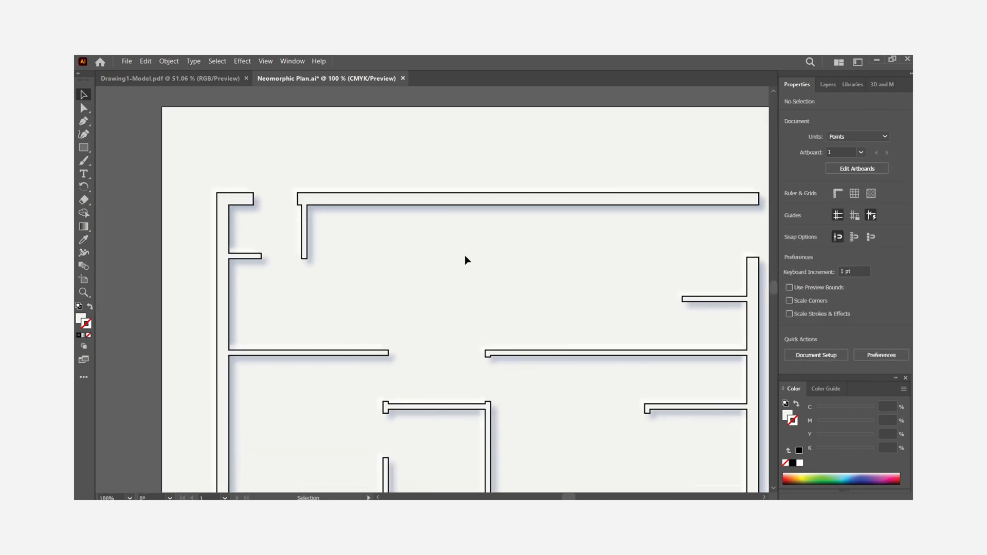
pyautogui.click(829, 85)
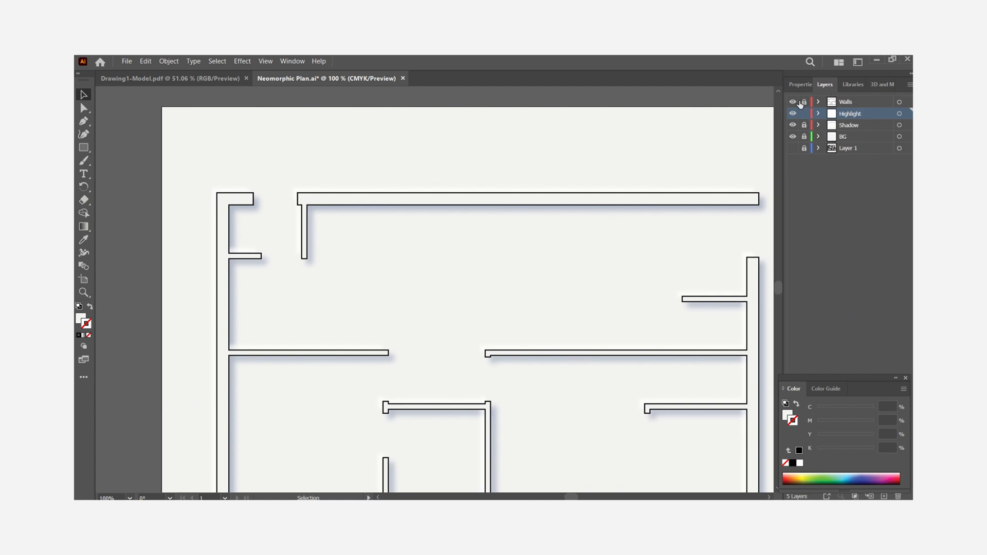
pyautogui.click(900, 102)
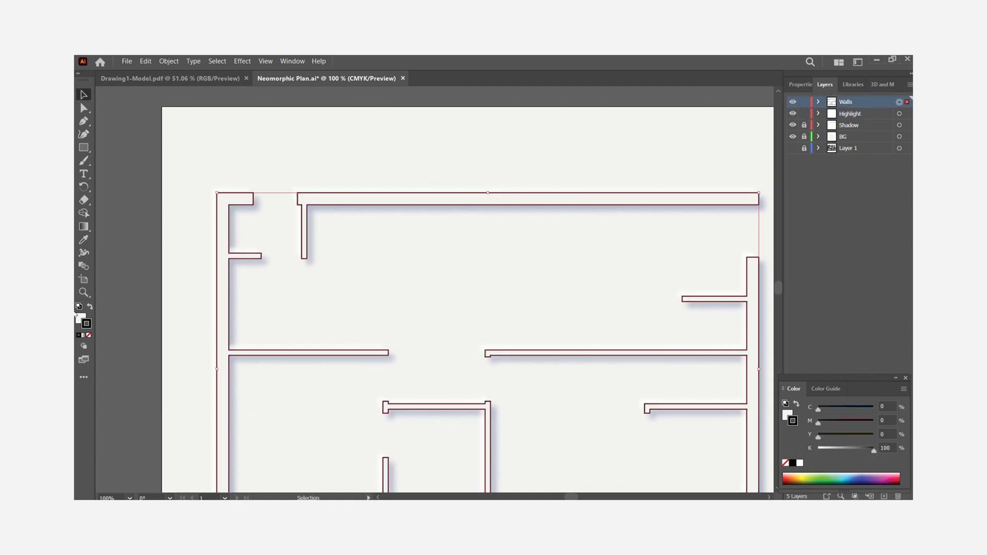
pyautogui.click(88, 335)
pyautogui.click(153, 296)
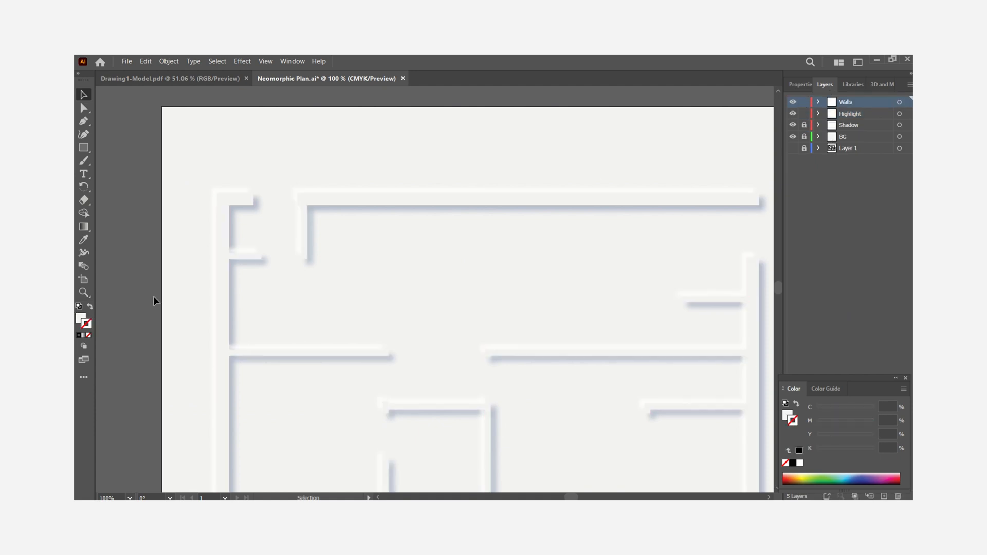
# Examine the highlights and shadows along the walls and check the Highlight layer's appearance properties.
pyautogui.hotkey('ctrl', '-')
pyautogui.hotkey('ctrl', '-')
pyautogui.hotkey('ctrl', '-')
pyautogui.scroll(2, 461, 304)
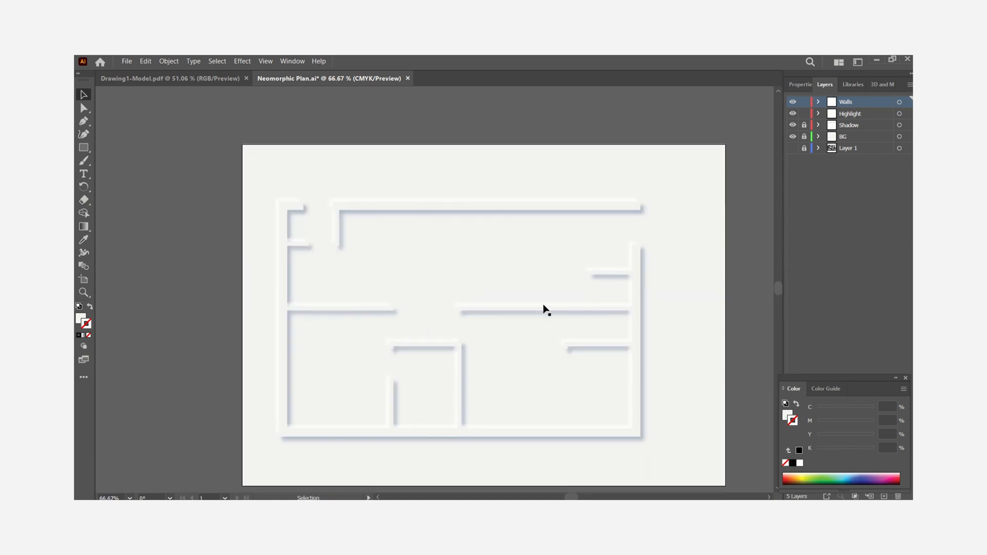
pyautogui.scroll(2, 404, 324)
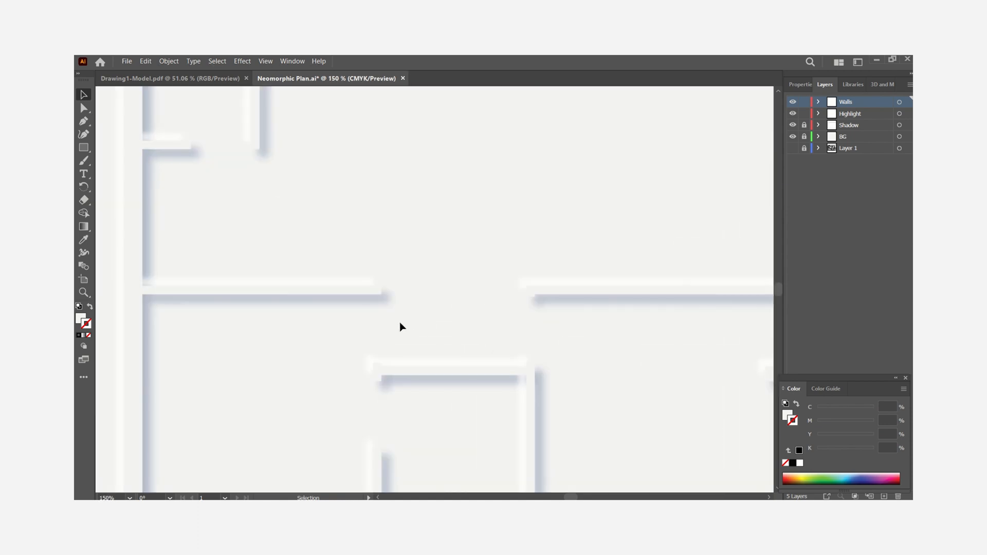
pyautogui.click(900, 113)
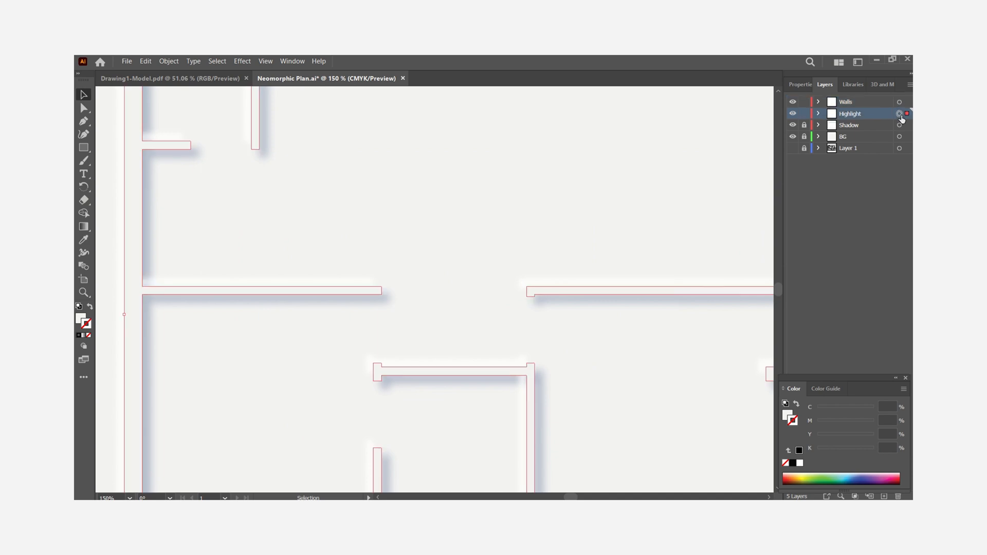
pyautogui.click(800, 84)
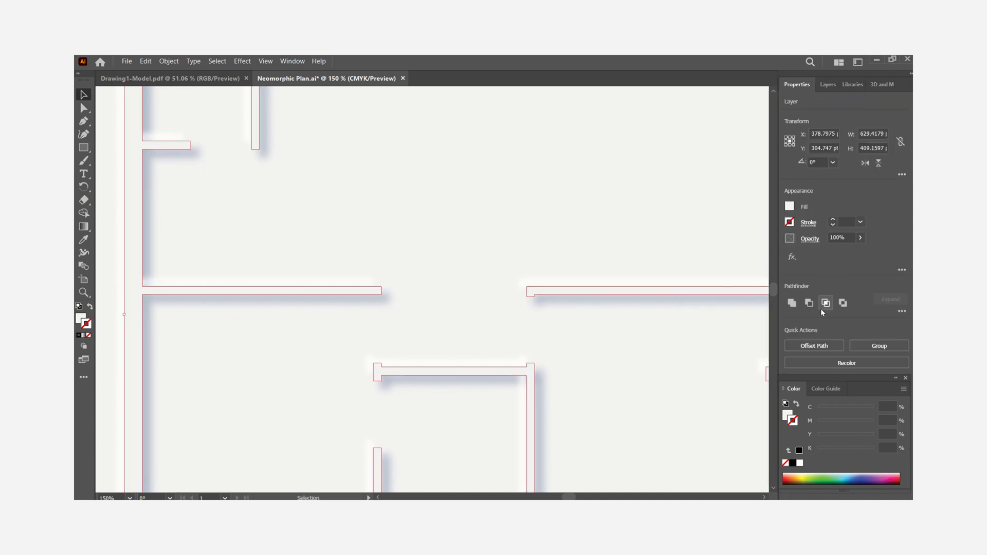
pyautogui.click(828, 85)
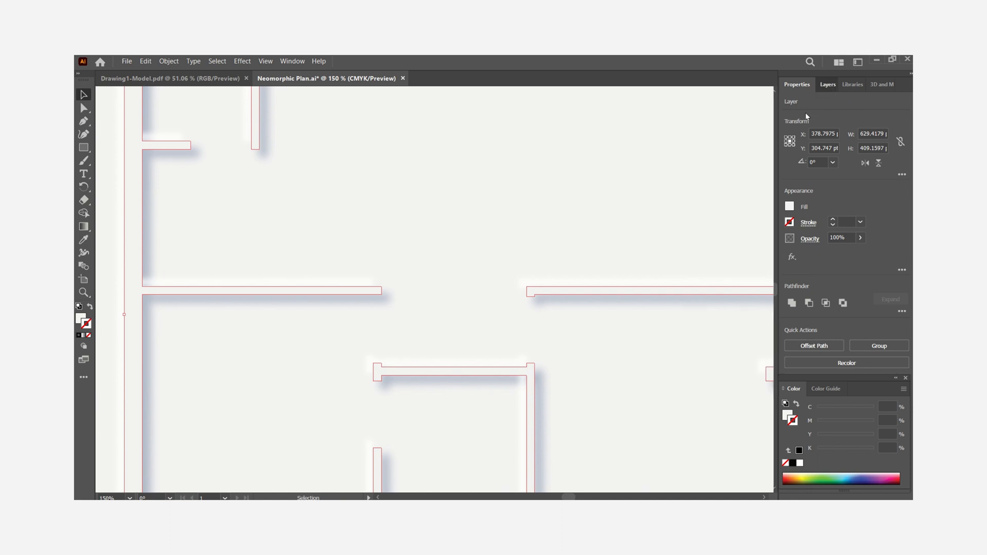
pyautogui.click(800, 84)
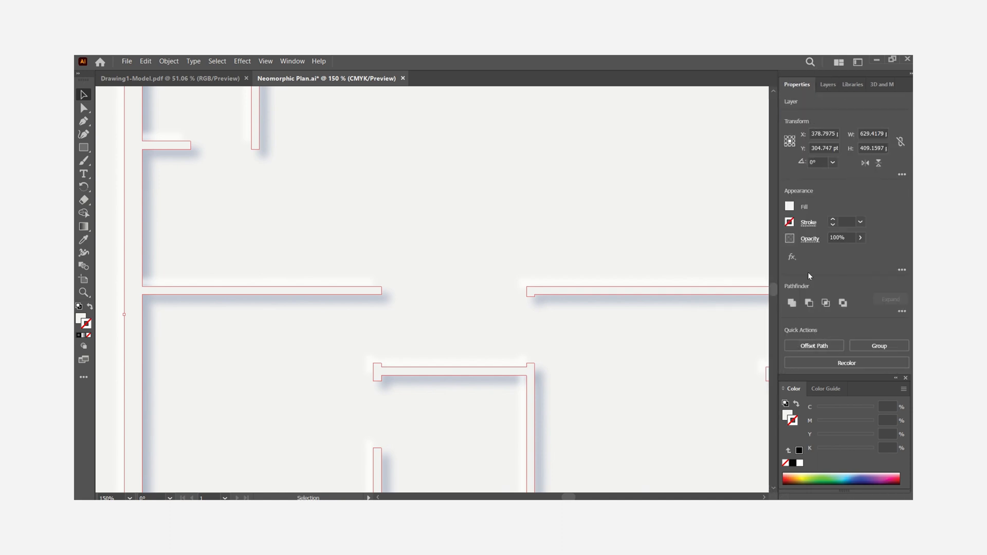
pyautogui.click(607, 245)
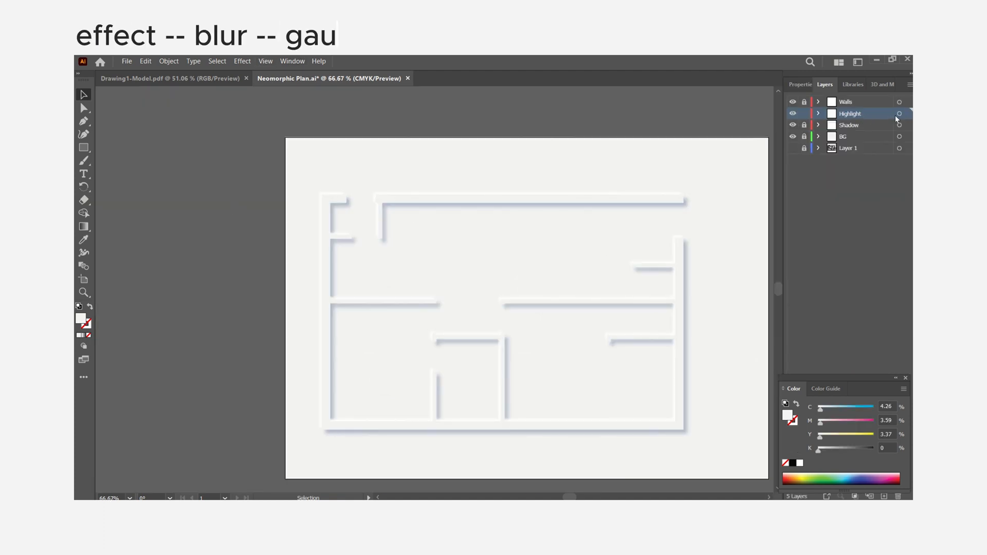
# Apply a Gaussian Blur with a radius of about 5.7 pixels to the Highlight layer's wall group.
pyautogui.click(408, 199)
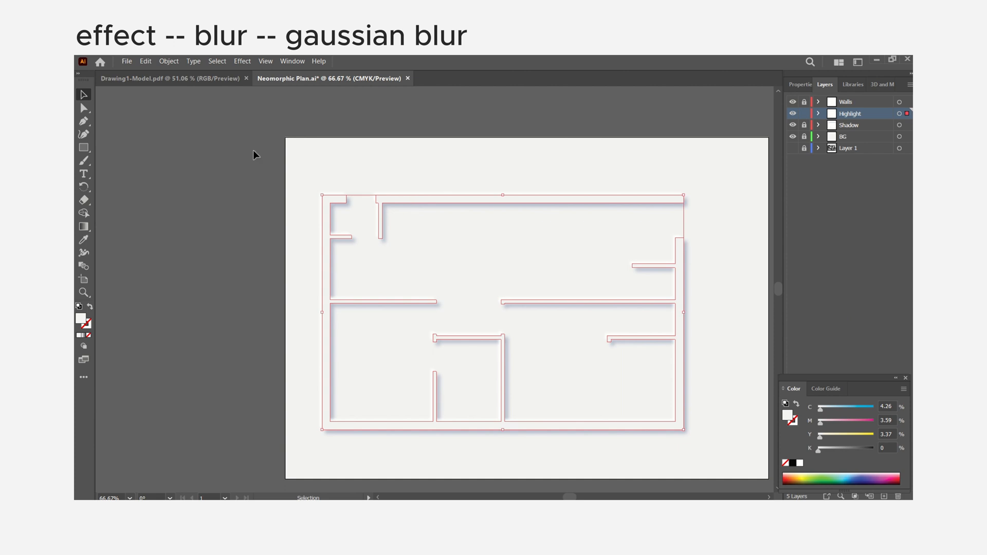
pyautogui.click(243, 62)
pyautogui.moveTo(330, 274)
pyautogui.click(404, 274)
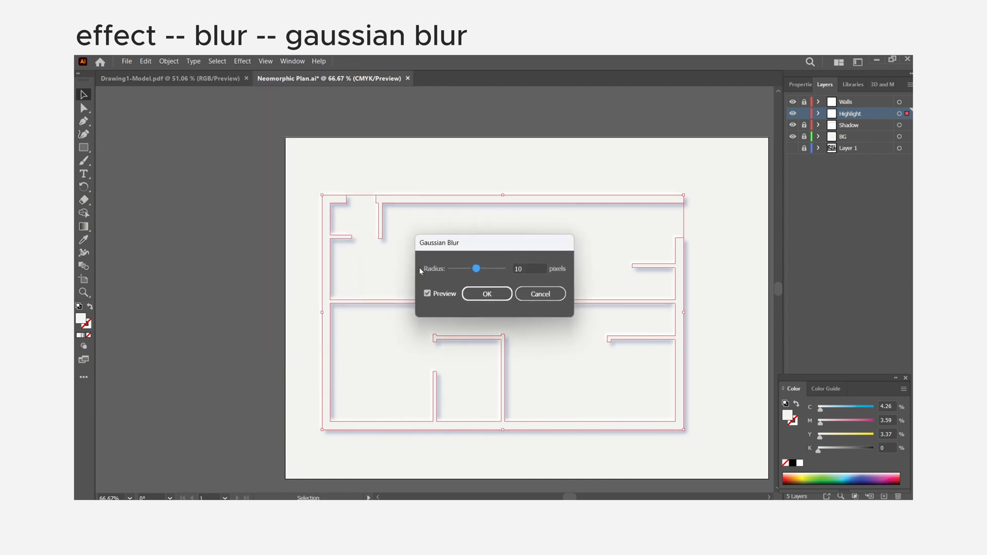
pyautogui.moveTo(479, 273); pyautogui.dragTo(467, 274)
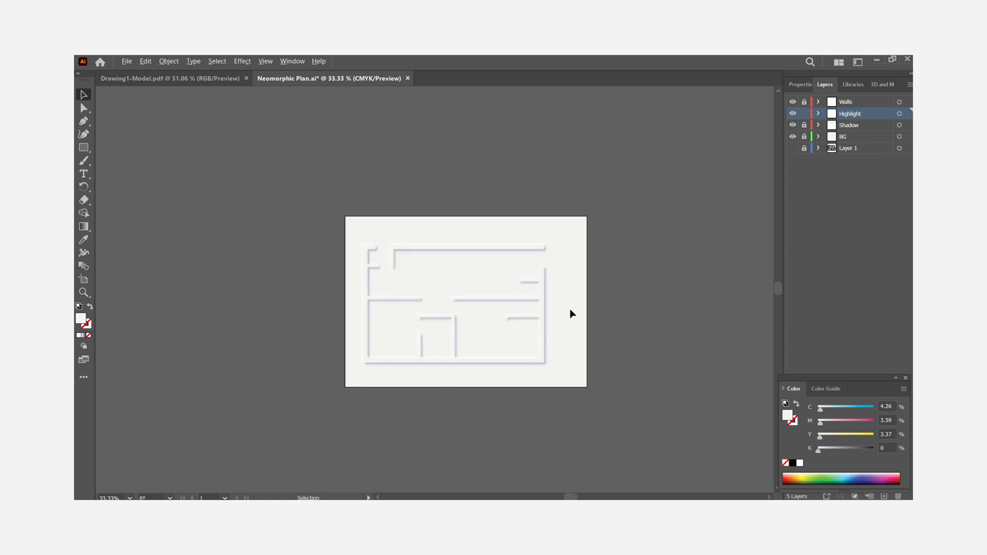
# Apply a Gaussian Blur with a radius of about 7.9 pixels to the Shadow layer's wall group.
pyautogui.scroll(2, 577, 309)
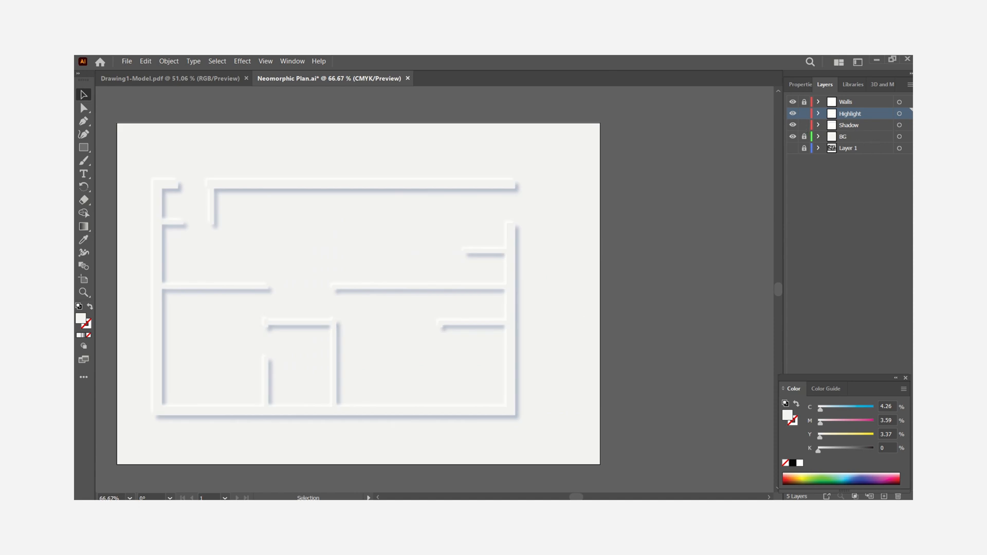
pyautogui.click(516, 297)
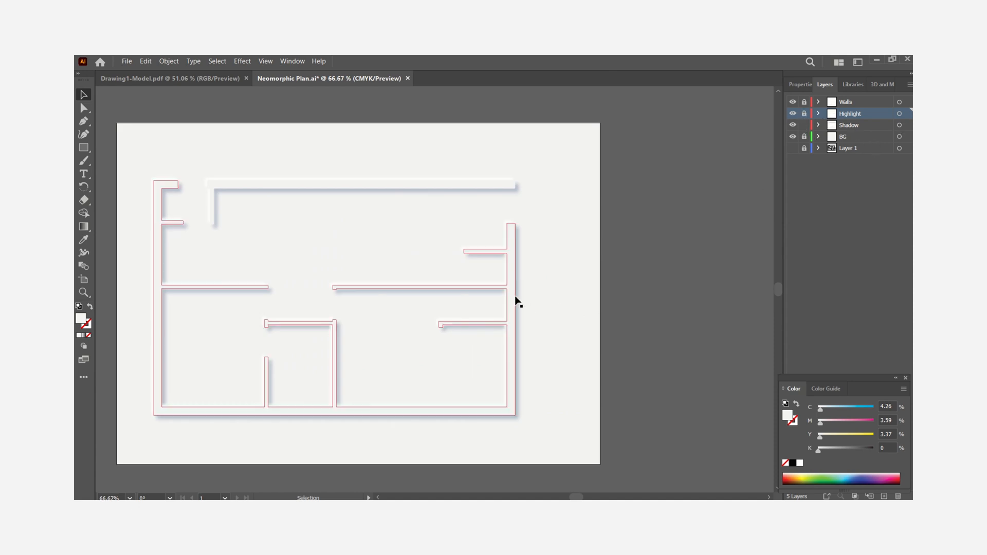
pyautogui.click(242, 62)
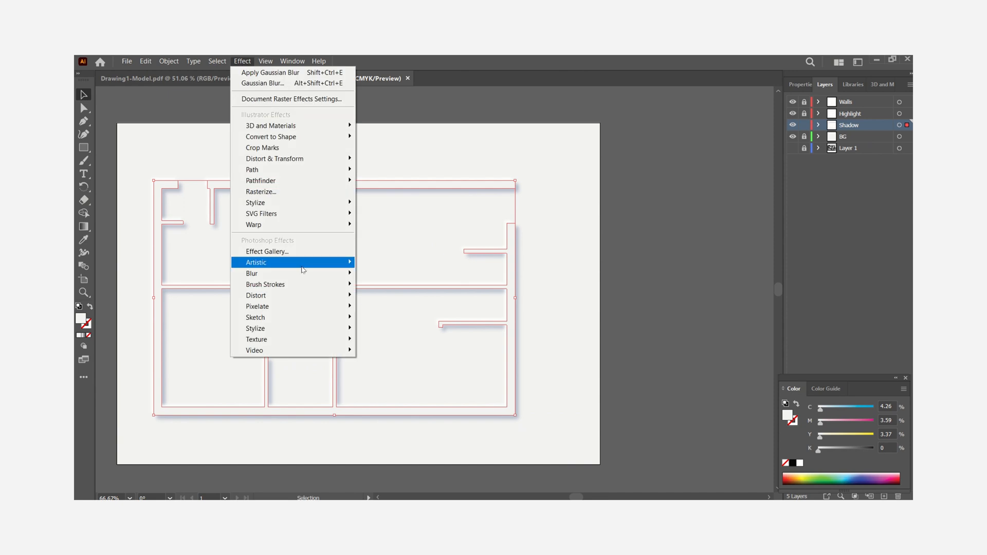
pyautogui.moveTo(318, 274)
pyautogui.click(376, 274)
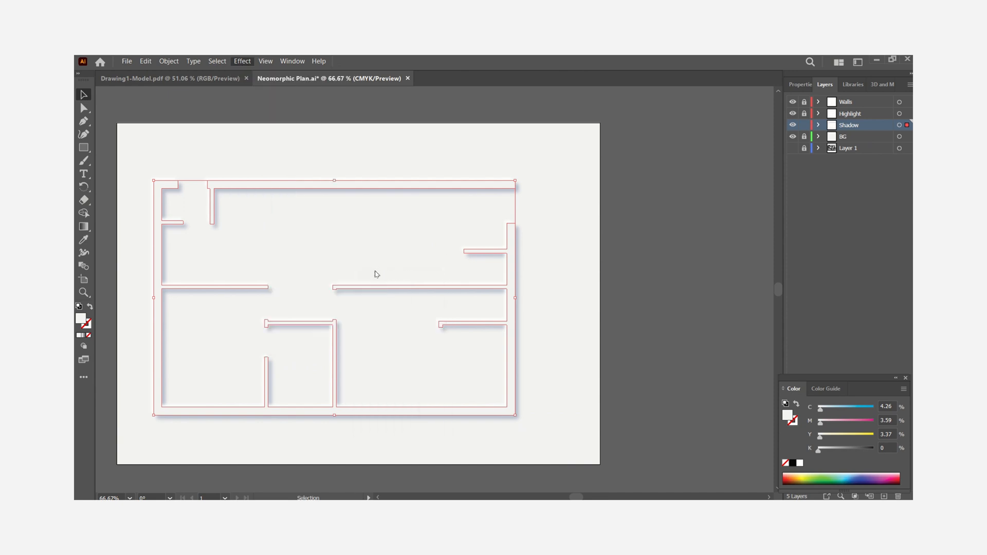
pyautogui.moveTo(554, 238); pyautogui.dragTo(732, 169)
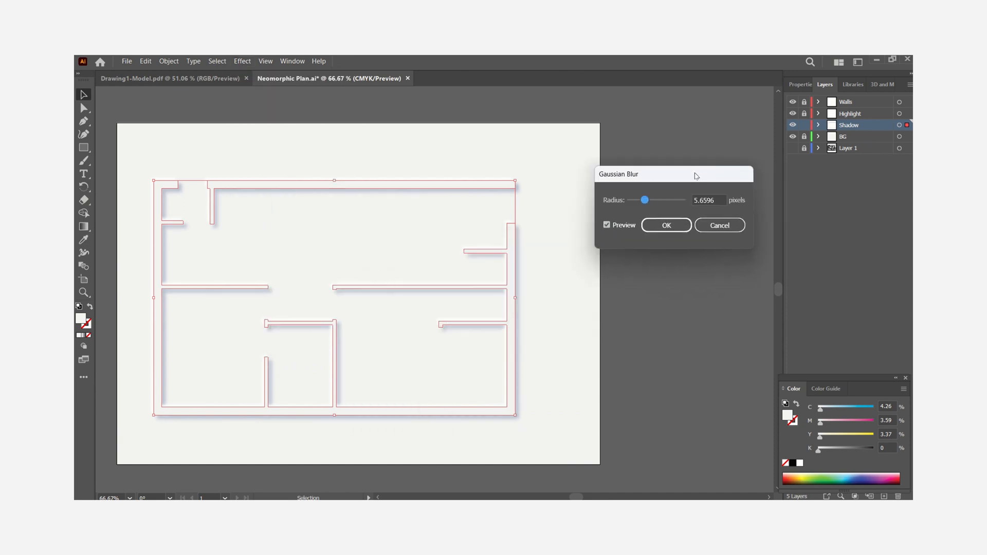
pyautogui.moveTo(643, 200); pyautogui.dragTo(649, 204)
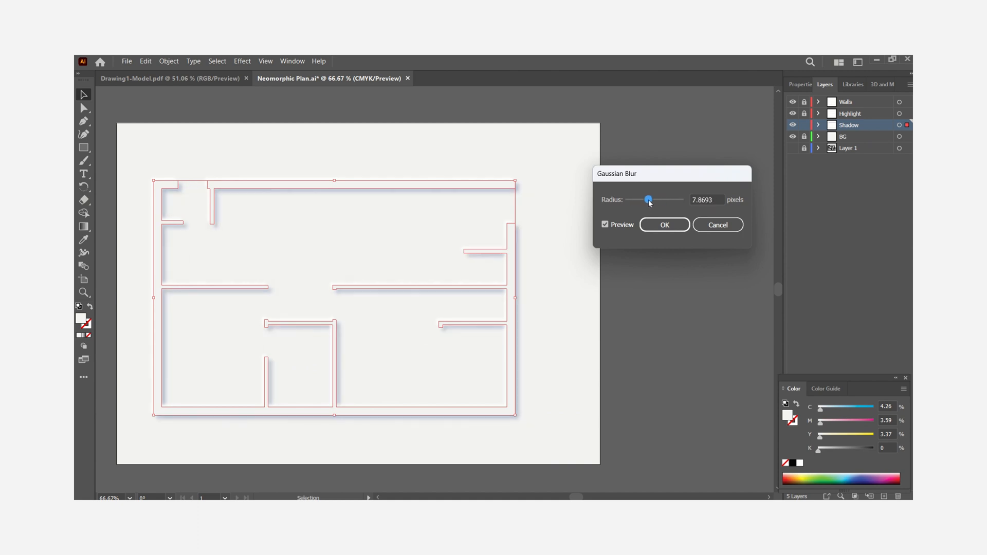
pyautogui.click(665, 224)
pyautogui.click(638, 303)
# Name the new layer Elements and hide the Walls, Highlight, Shadow and BG layers.
pyautogui.scroll(-1, 638, 303)
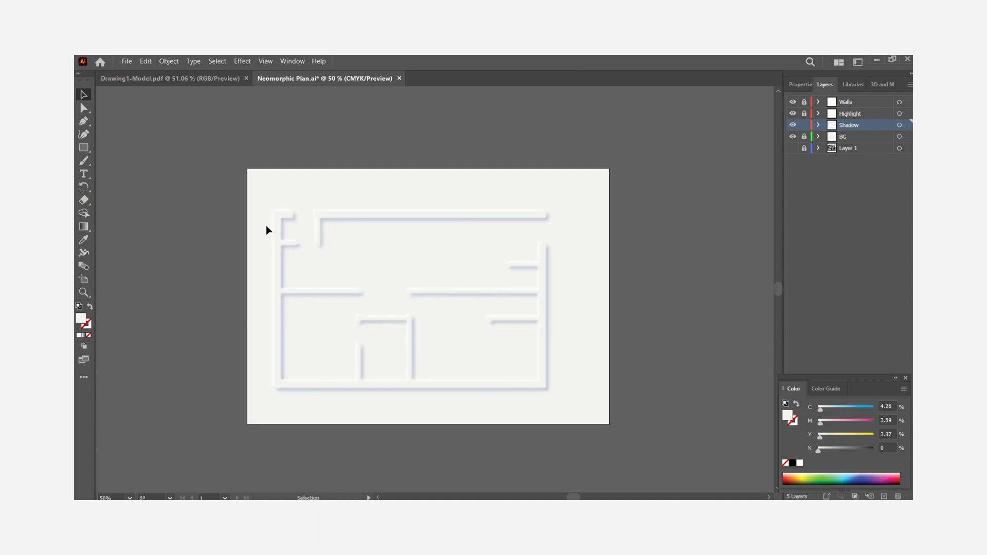
pyautogui.scroll(5, 317, 214)
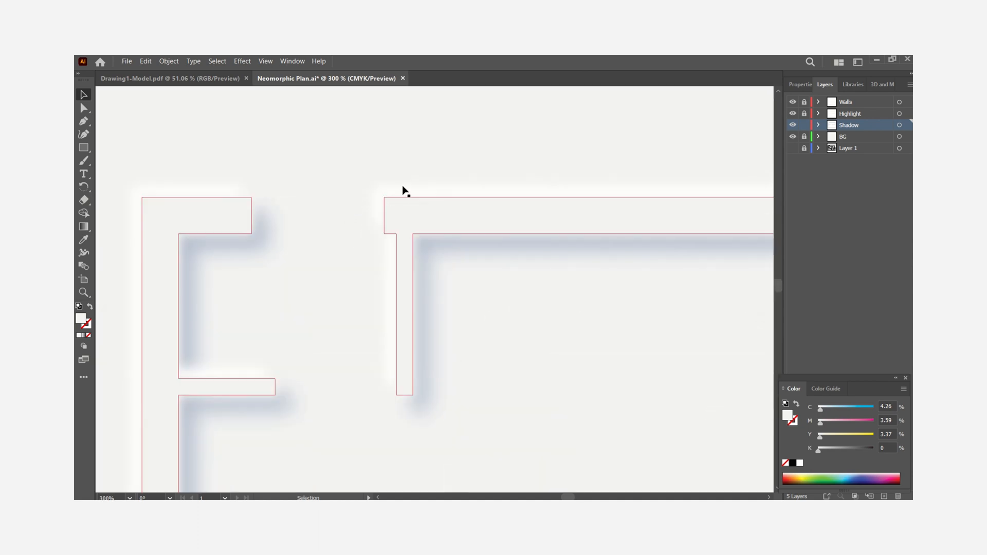
pyautogui.scroll(-3, 379, 223)
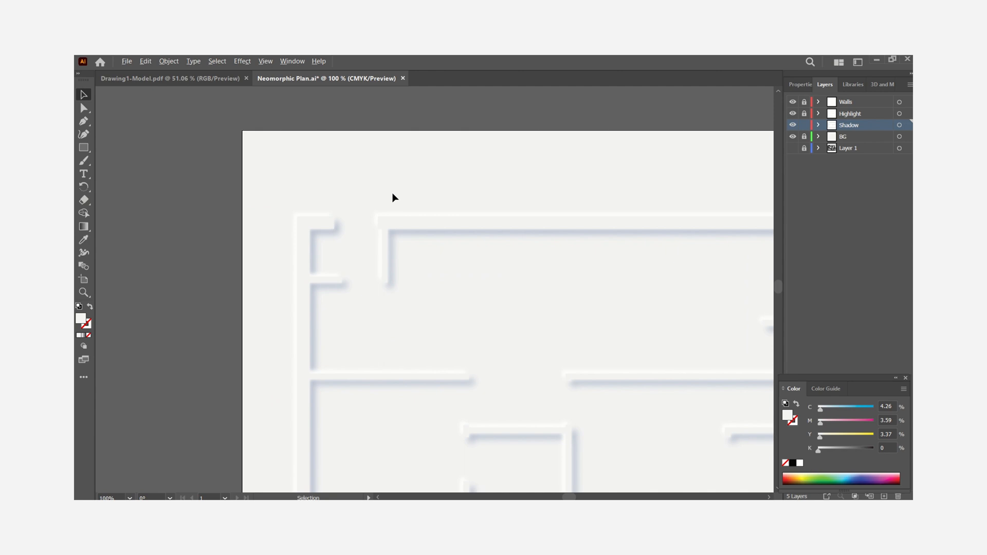
pyautogui.scroll(-2, 395, 198)
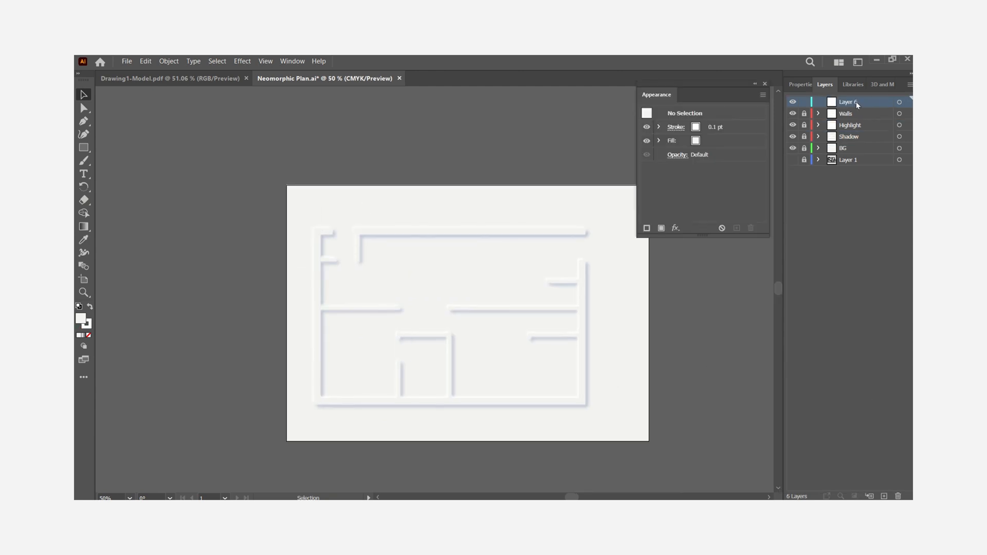
pyautogui.doubleClick(856, 102)
pyautogui.write('Elements')
pyautogui.click(841, 261)
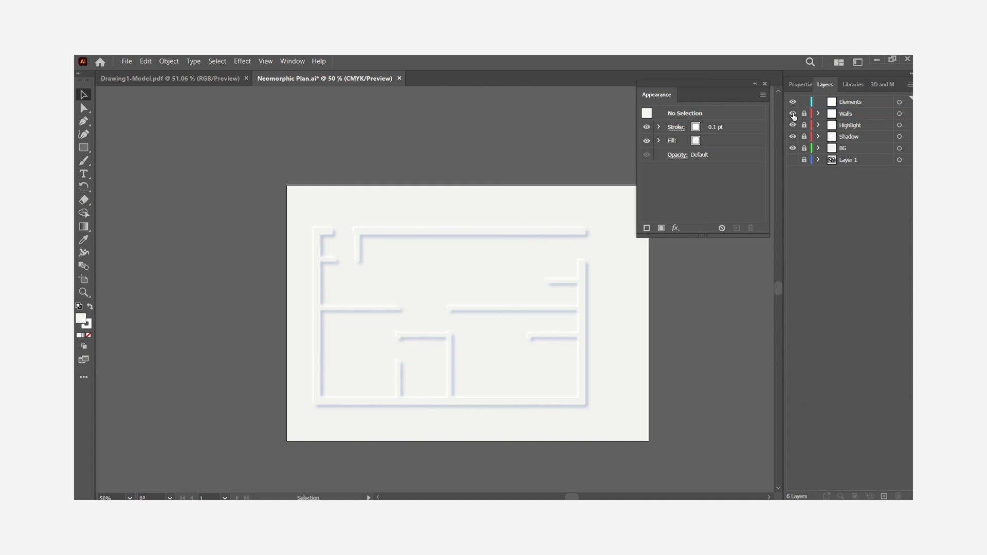
pyautogui.moveTo(793, 113); pyautogui.dragTo(792, 136)
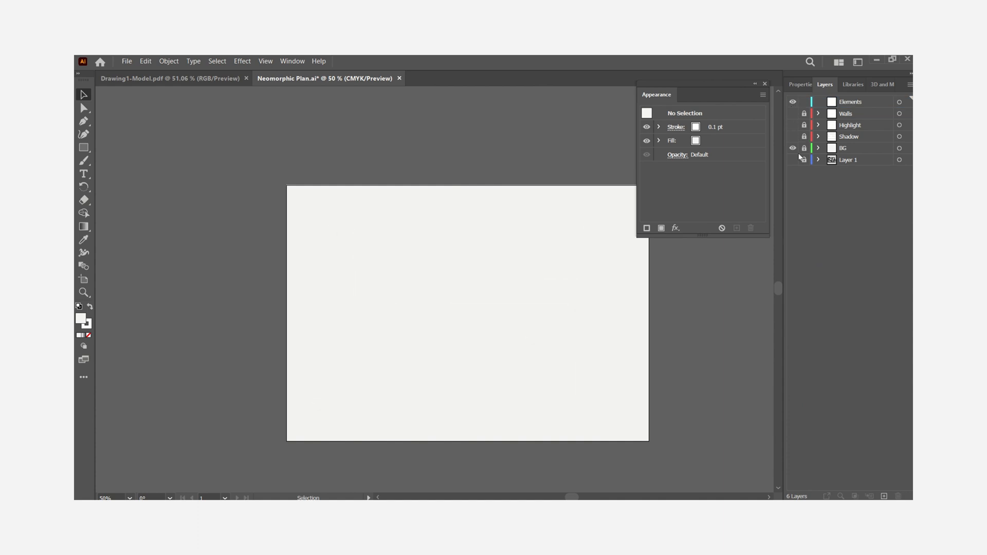
pyautogui.click(793, 148)
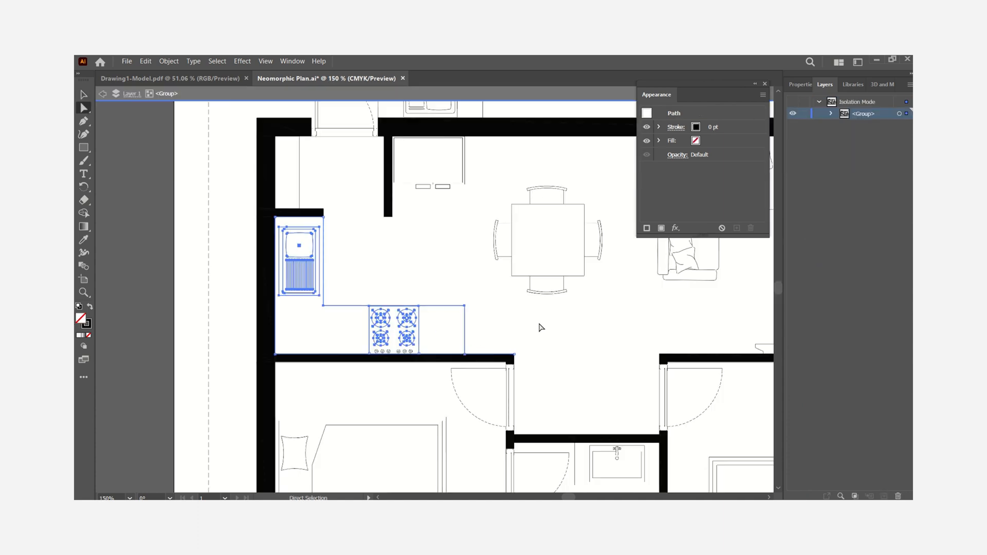
# Select the furniture, fixtures and other interior linework throughout the rooms of the original CAD plan, without the walls.
pyautogui.scroll(3, 463, 348)
pyautogui.scroll(-3, 456, 327)
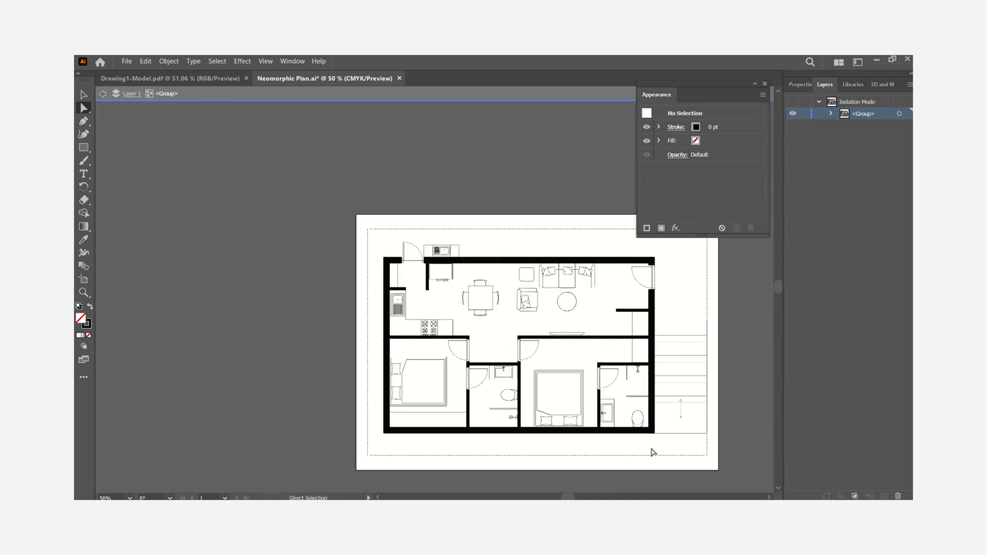
pyautogui.moveTo(652, 447); pyautogui.dragTo(403, 265)
pyautogui.moveTo(598, 324); pyautogui.dragTo(393, 262)
pyautogui.scroll(2, 583, 437)
pyautogui.moveTo(338, 402); pyautogui.dragTo(200, 276)
pyautogui.moveTo(368, 288); pyautogui.dragTo(306, 245)
pyautogui.moveTo(507, 291); pyautogui.dragTo(437, 245)
pyautogui.moveTo(594, 419); pyautogui.dragTo(481, 301)
pyautogui.moveTo(448, 410); pyautogui.dragTo(359, 301)
pyautogui.moveTo(716, 416); pyautogui.dragTo(610, 294)
pyautogui.scroll(-2, 562, 339)
pyautogui.scroll(1, 635, 198)
pyautogui.moveTo(625, 343); pyautogui.dragTo(614, 334)
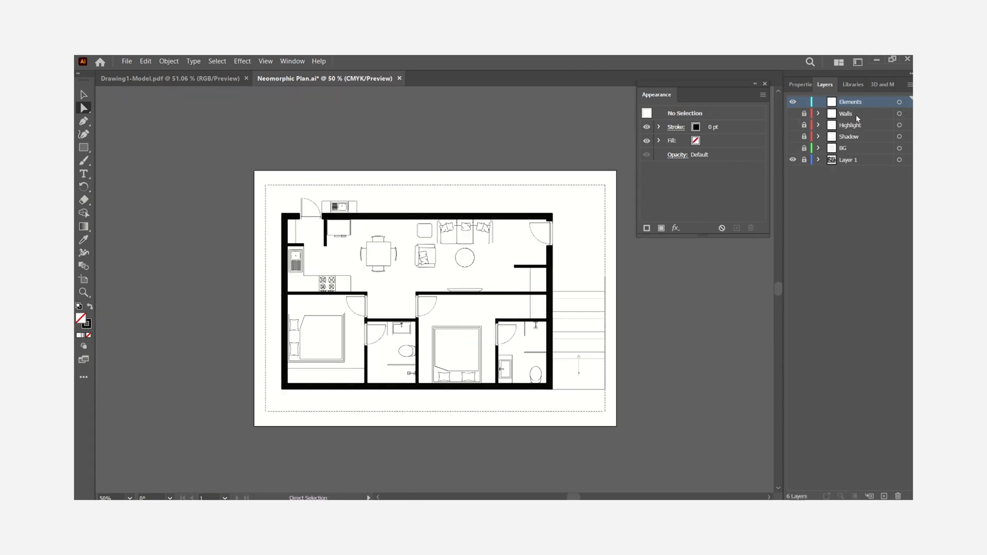
# Hide Layer 1 and paste the copied furniture and fixtures at their original position on the Elements layer.
pyautogui.click(793, 159)
pyautogui.click(146, 62)
pyautogui.click(175, 158)
pyautogui.click(584, 292)
pyautogui.scroll(2, 304, 265)
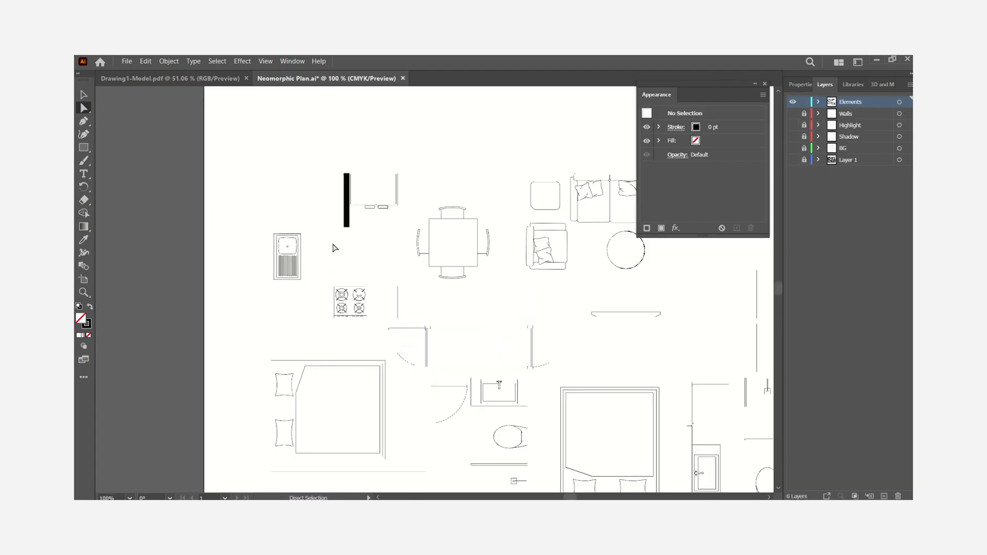
# Delete the leftover black wall piece beside the kitchen from the pasted elements.
pyautogui.click(347, 225)
pyautogui.press('v')
pyautogui.press('Delete')
pyautogui.click(345, 177)
pyautogui.press('Delete')
pyautogui.click(345, 177)
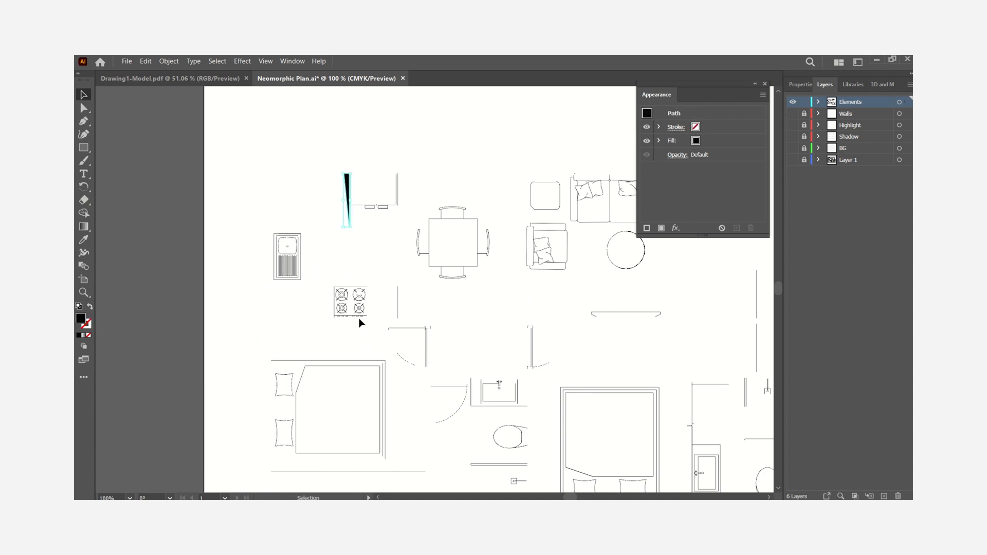
pyautogui.press('Delete')
# Remove the fill from all the furniture and fixtures and give them a #9EA8B7 stroke.
pyautogui.scroll(-1, 264, 246)
pyautogui.hotkey('ctrl', 'a')
pyautogui.click(89, 335)
pyautogui.doubleClick(86, 324)
pyautogui.click(592, 168)
pyautogui.moveTo(592, 169); pyautogui.dragTo(586, 196)
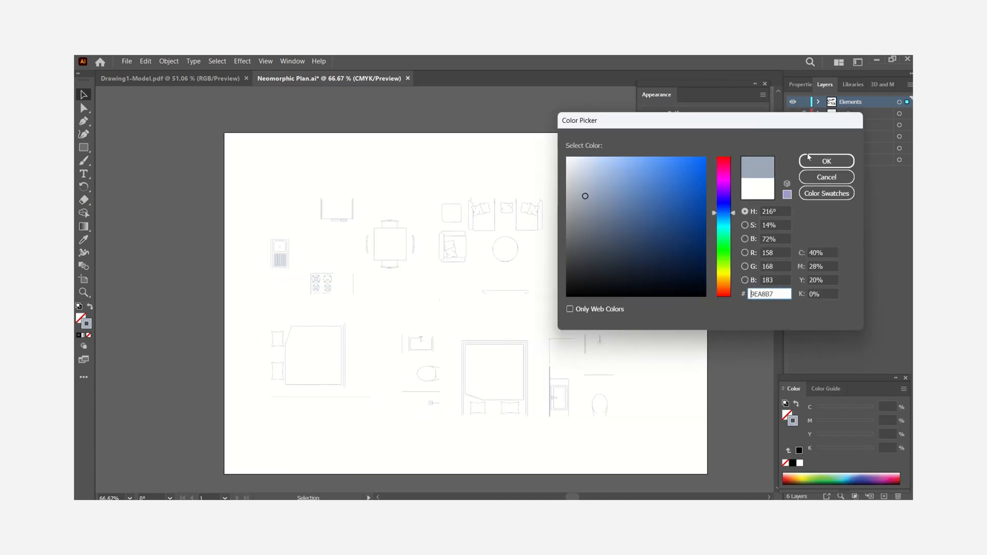
pyautogui.click(810, 160)
pyautogui.click(632, 337)
# Show the Walls, Highlight, Shadow and BG layers again and lower the opacity of all Elements artwork.
pyautogui.moveTo(793, 114); pyautogui.dragTo(793, 148)
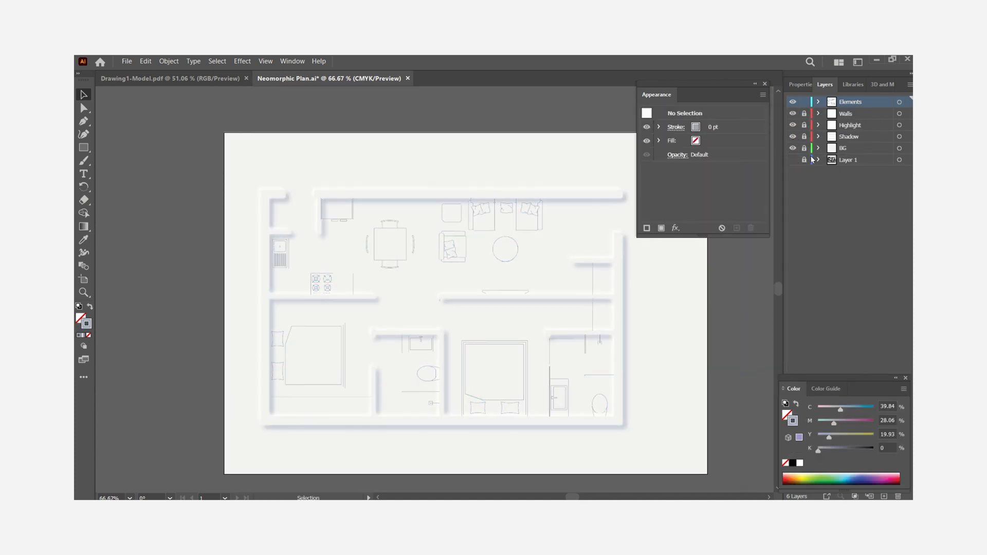
pyautogui.scroll(-1, 716, 316)
pyautogui.click(535, 255)
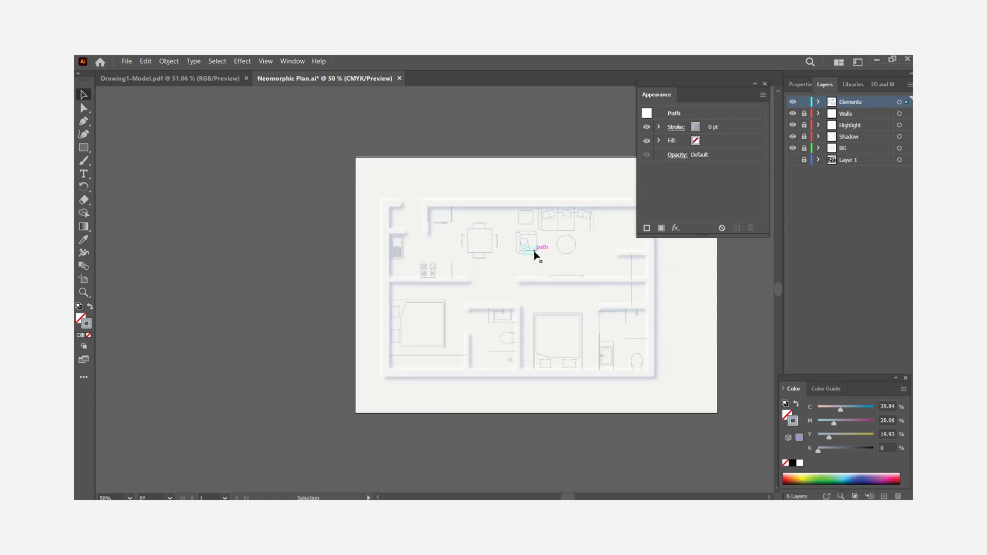
pyautogui.click(900, 102)
pyautogui.click(800, 85)
pyautogui.click(861, 238)
pyautogui.click(838, 253)
pyautogui.click(704, 301)
pyautogui.scroll(4, 588, 229)
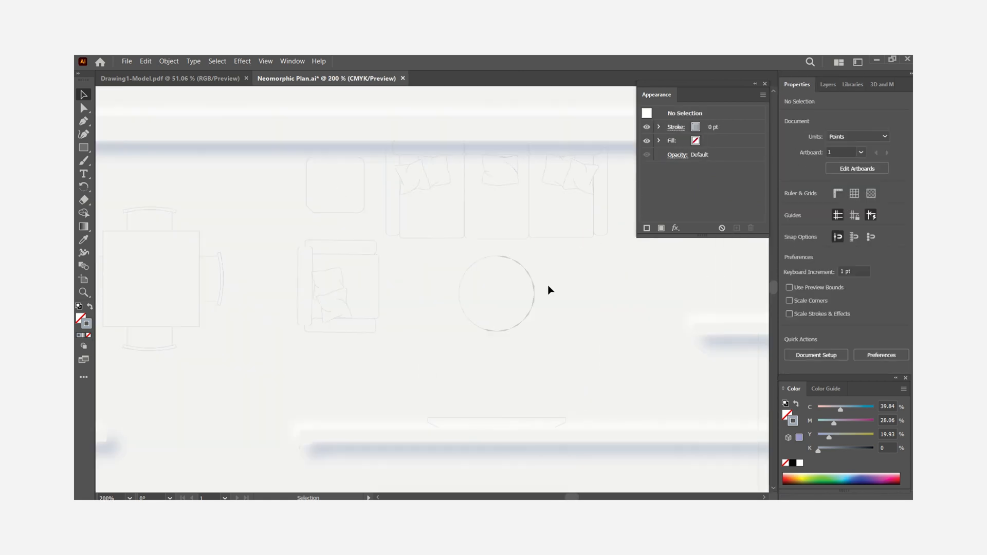
# Select all artwork on the Elements layer and set its stroke weight to 0.2 pt.
pyautogui.click(825, 85)
pyautogui.click(899, 101)
pyautogui.click(800, 85)
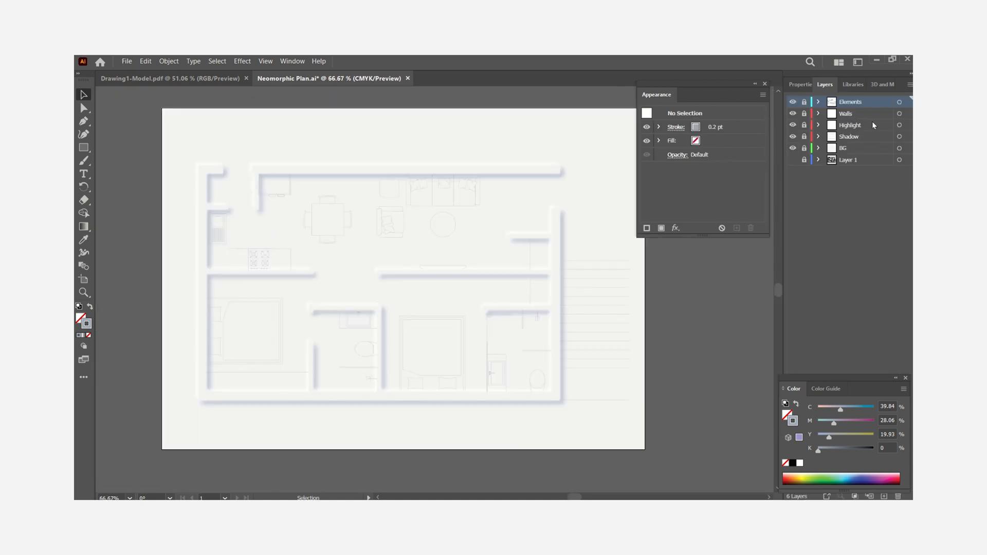
# Add a new layer above Elements and name it Text.
pyautogui.click(906, 378)
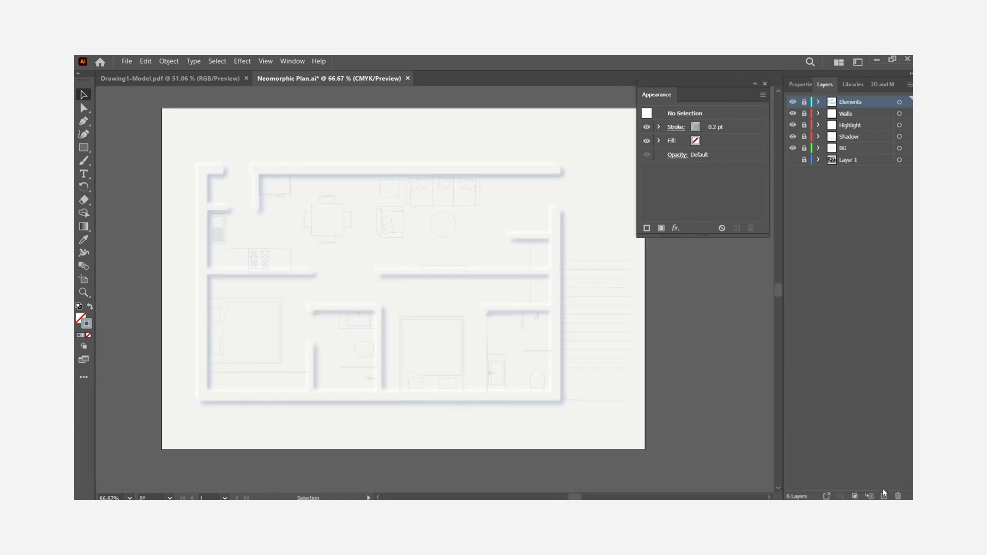
pyautogui.click(884, 496)
pyautogui.doubleClick(849, 102)
pyautogui.write('Text')
pyautogui.press('Return')
# Add the text label LIVING & DINING in the living area of the plan.
pyautogui.scroll(-1, 535, 302)
pyautogui.scroll(1, 473, 241)
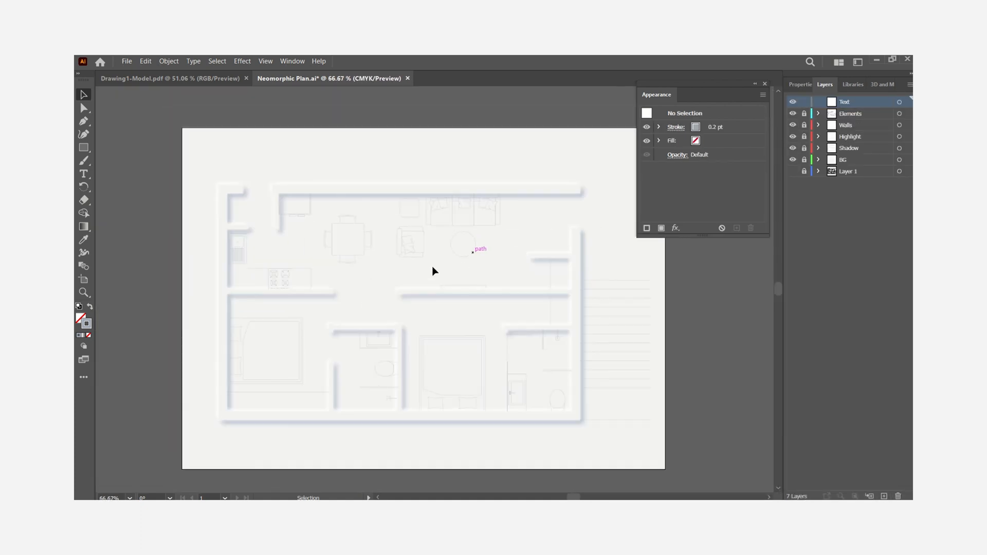
pyautogui.press('t')
pyautogui.click(449, 262)
pyautogui.press('BackSpace')
pyautogui.write('LIVING & DININGIN')
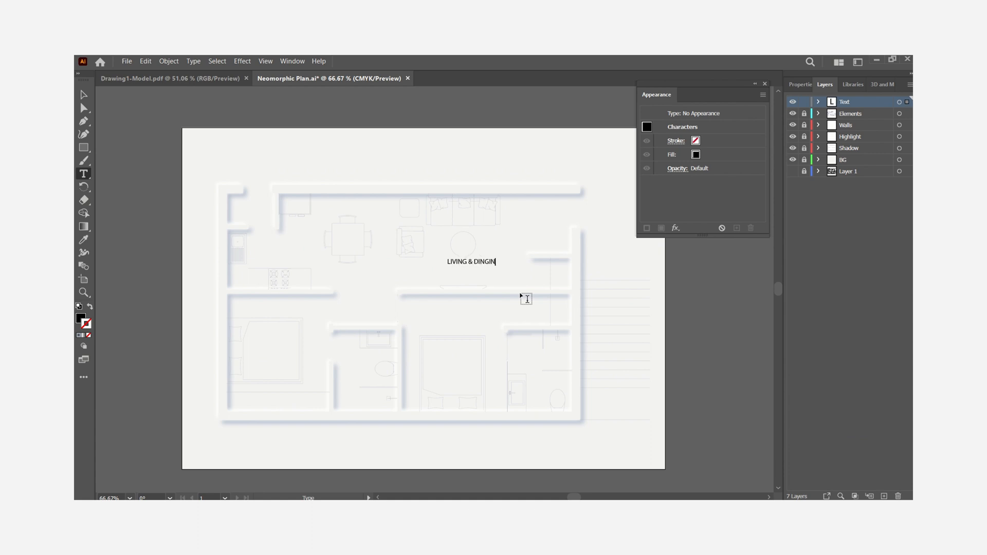
# Set the LIVING & DINING label's font to Montserrat SemiBold.
pyautogui.hotkey('ctrl', 'a')
pyautogui.click(801, 85)
pyautogui.click(842, 302)
pyautogui.write('MONT')
pyautogui.click(774, 404)
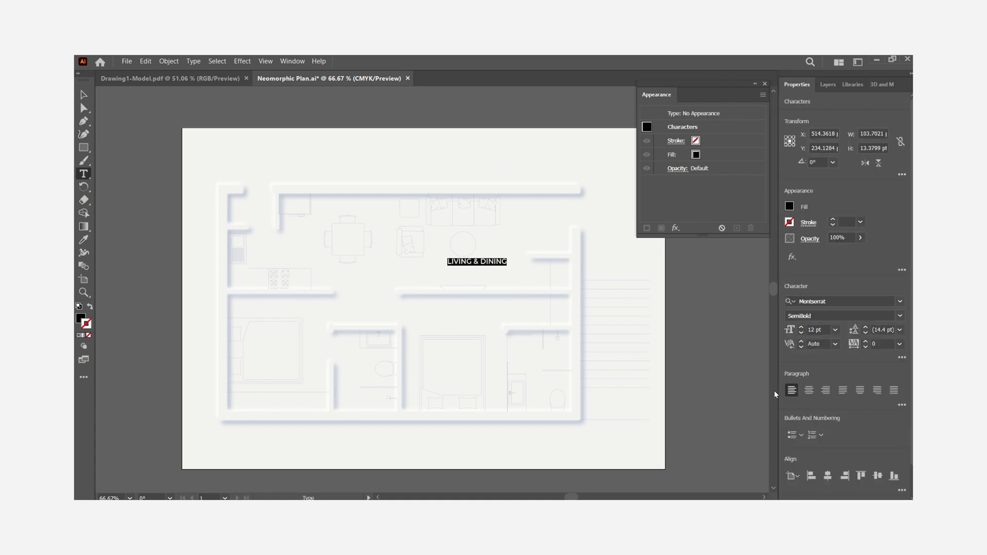
pyautogui.press('Escape')
# Move the LIVING & DINING label below the armchair and give it a #6D6C6D fill.
pyautogui.scroll(2, 435, 263)
pyautogui.moveTo(530, 261); pyautogui.dragTo(364, 273)
pyautogui.scroll(-2, 538, 267)
pyautogui.click(80, 319)
pyautogui.doubleClick(81, 319)
pyautogui.click(569, 236)
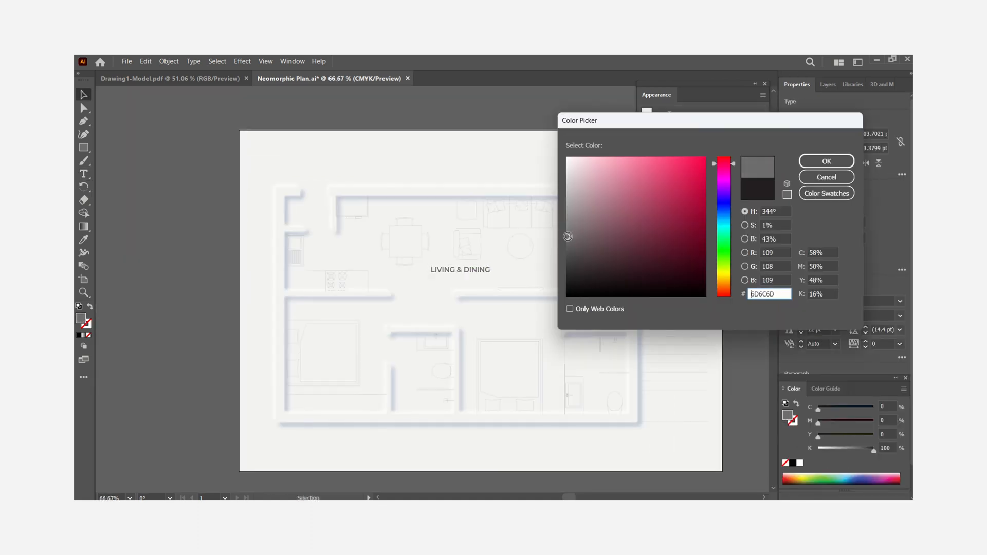
pyautogui.click(827, 160)
pyautogui.click(733, 326)
# Copy the LIVING & DINING label into the kitchen area and change the copy's text to KITCHEN.
pyautogui.moveTo(473, 277); pyautogui.dragTo(355, 261)
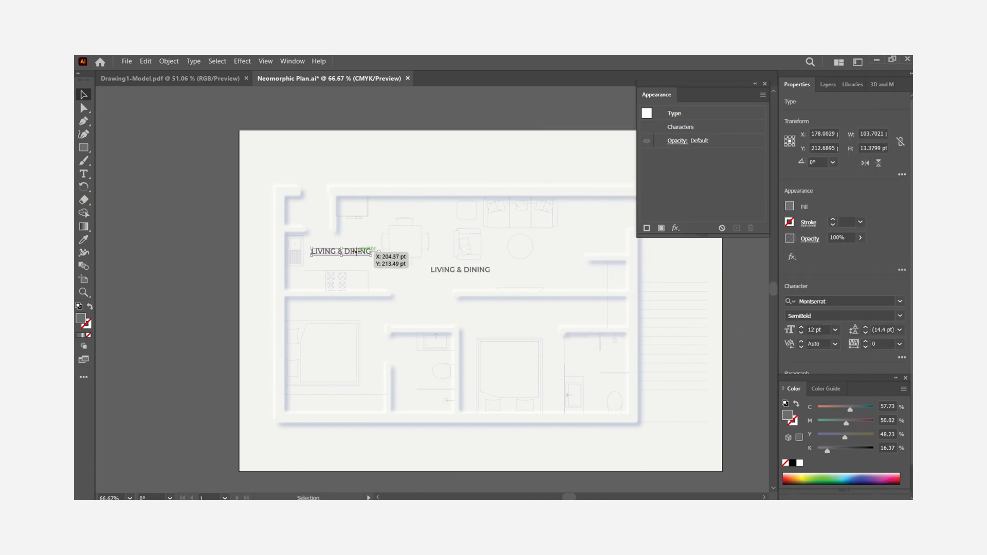
pyautogui.doubleClick(353, 256)
pyautogui.hotkey('ctrl', 'a')
pyautogui.write('KITCHEN')
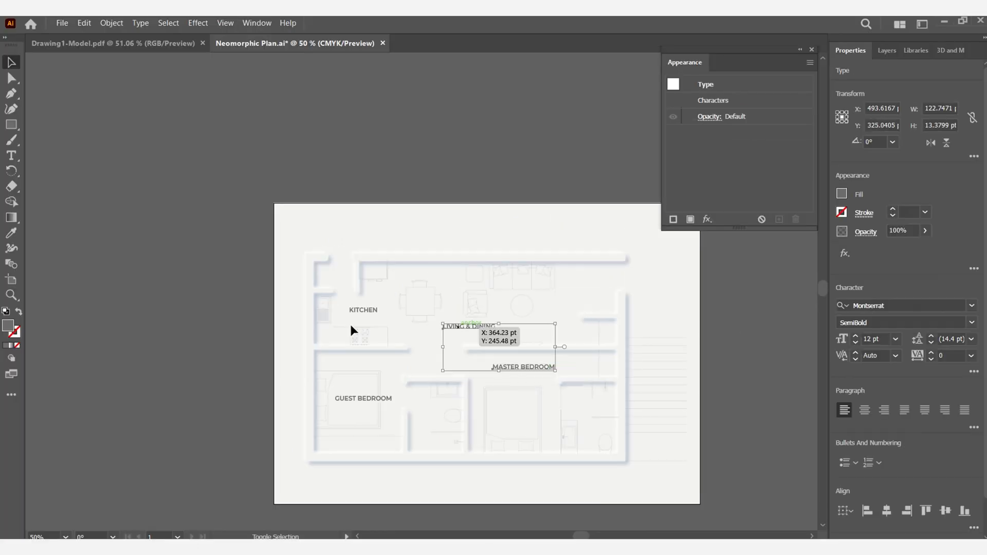
# Change the fill of all four room labels to a blue-grey colour.
pyautogui.doubleClick(81, 318)
pyautogui.press('Return')
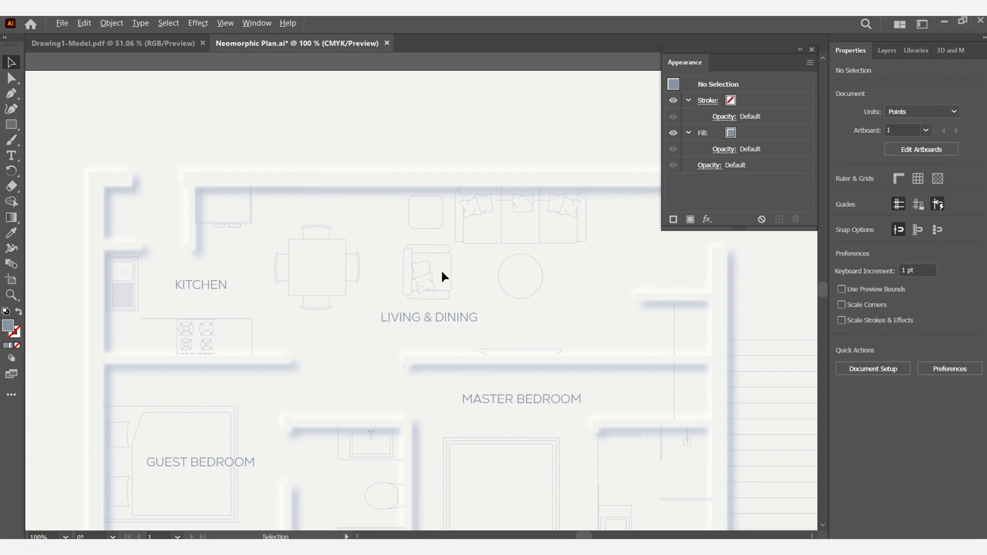
pyautogui.scroll(-2, 442, 273)
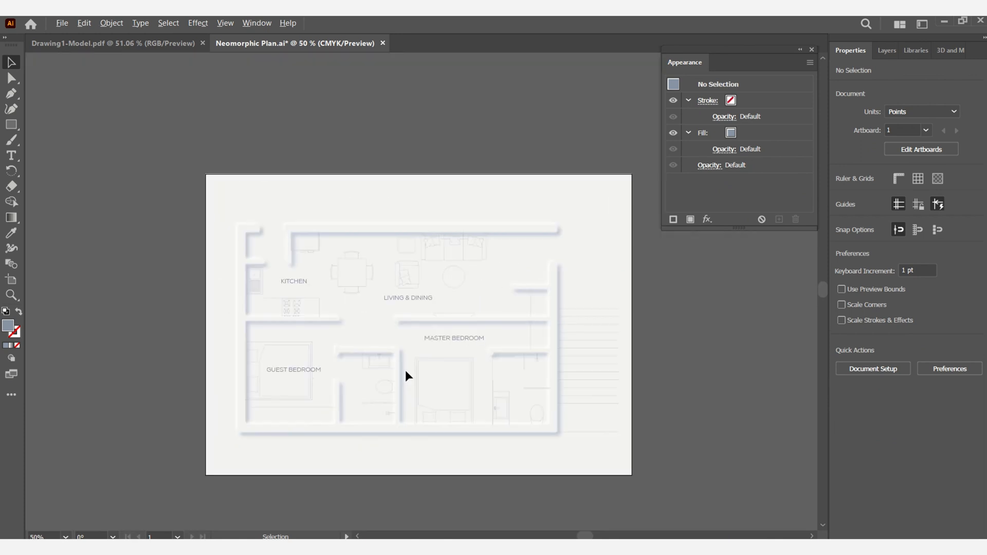
pyautogui.scroll(1, 410, 374)
# Close the Appearance panel and select all artwork on the Shadow layer.
pyautogui.click(811, 49)
pyautogui.scroll(-1, 658, 440)
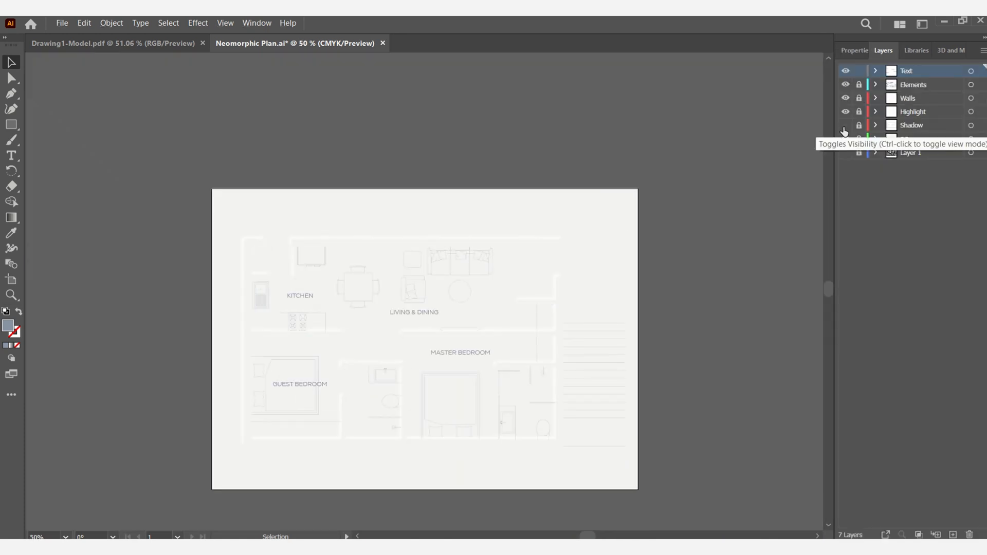
pyautogui.keyDown('alt'); pyautogui.click(907, 126); pyautogui.keyUp('alt')
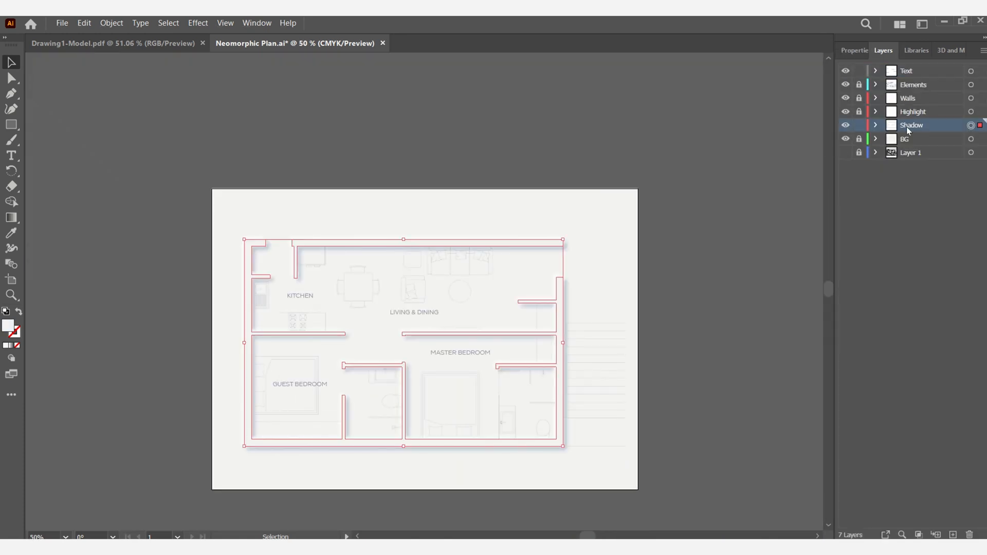